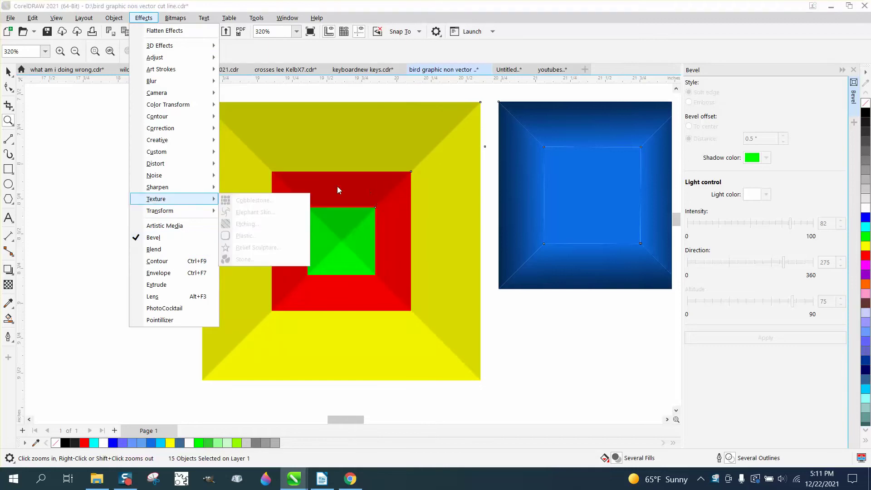
Examine the existing nested yellow, red and green beveled squares and the blue one beside them, selecting the yellow square
click(72, 149)
scroll(348, 175, down, 5)
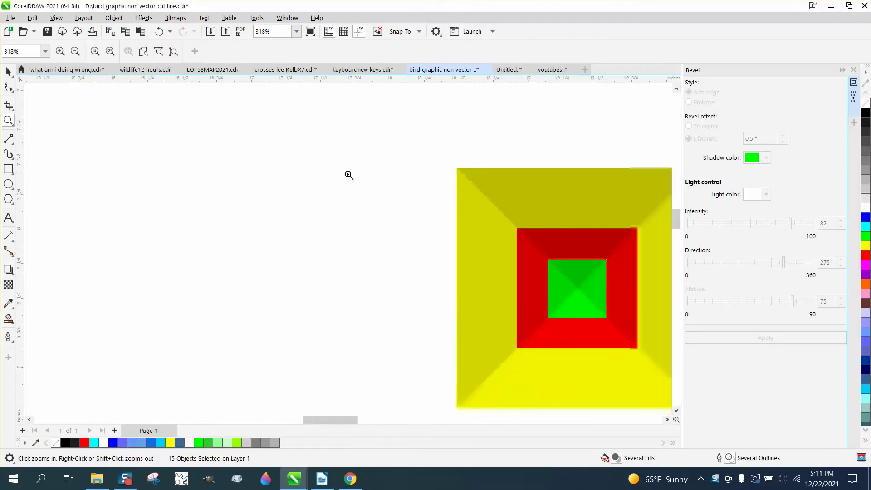
scroll(517, 267, up, 3)
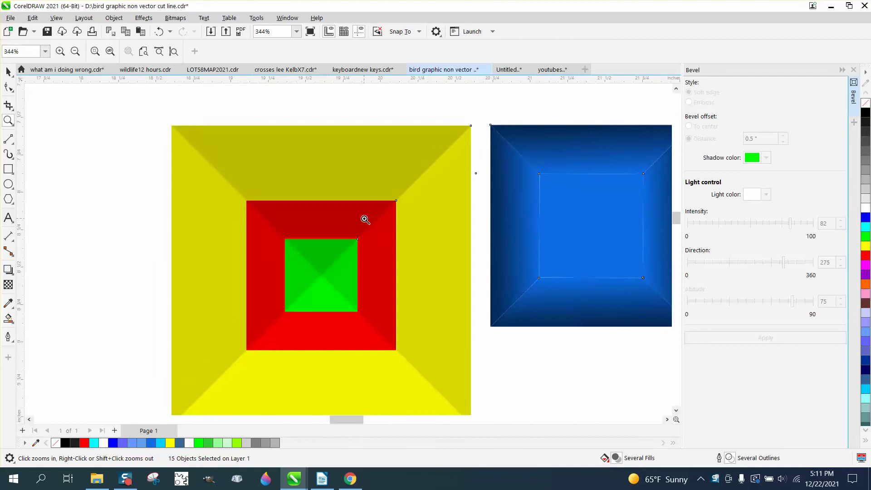
scroll(361, 216, down, 3)
scroll(359, 214, down, 2)
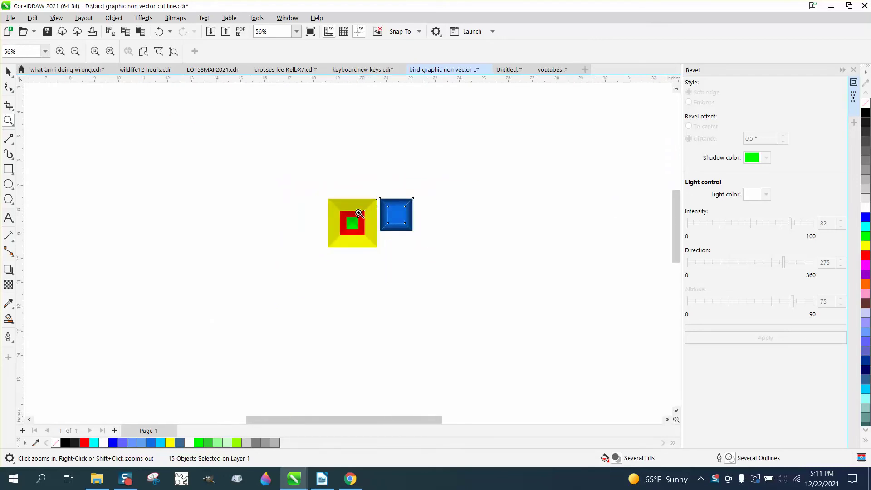
click(8, 71)
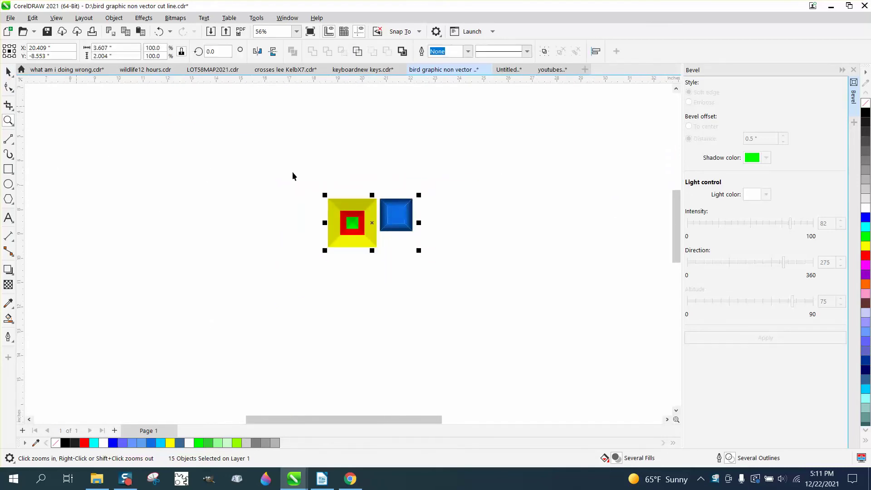
click(353, 200)
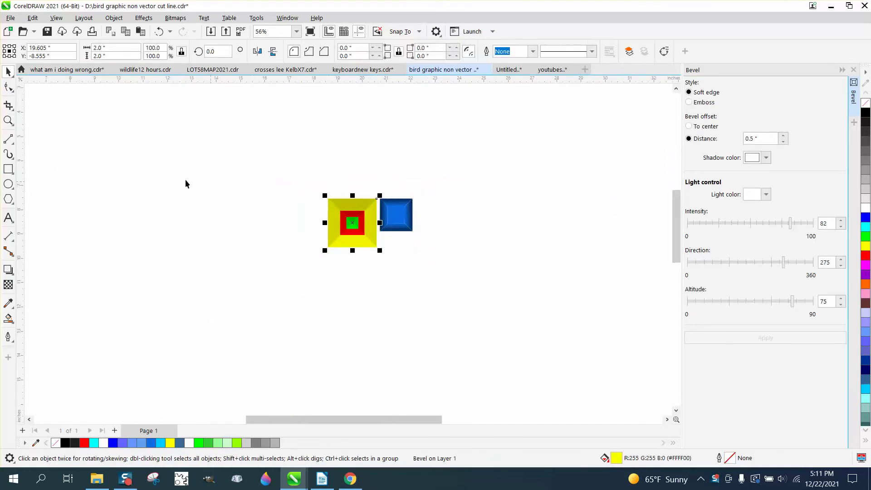
Draw a square in the empty area beside the yellow beveled square and set its size to 2 inches
click(8, 169)
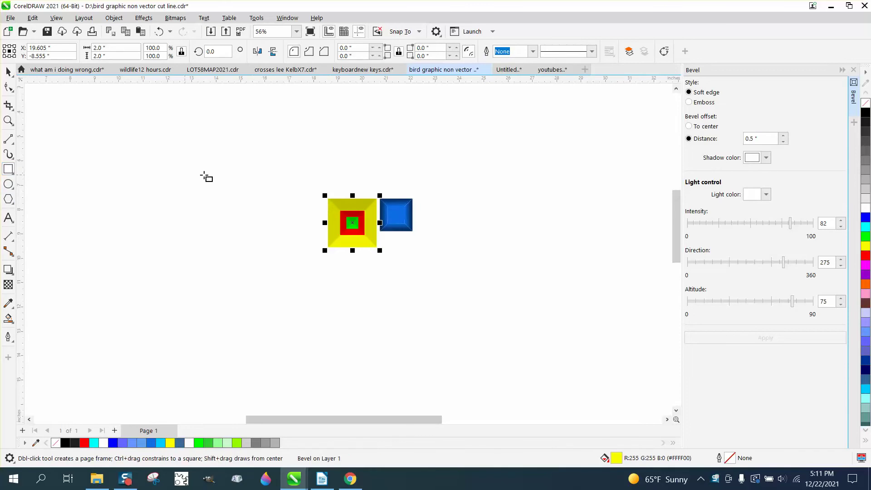
drag(233, 180, 184, 228)
click(96, 48)
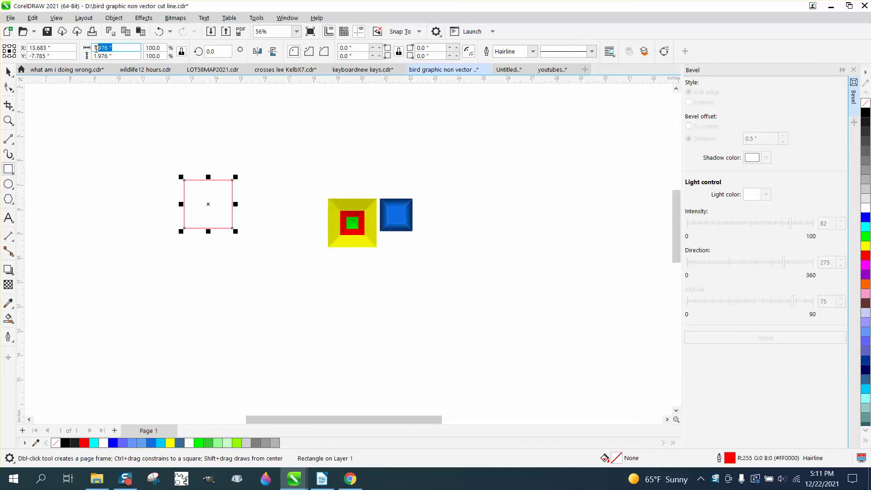
text(1.966)
key(Return)
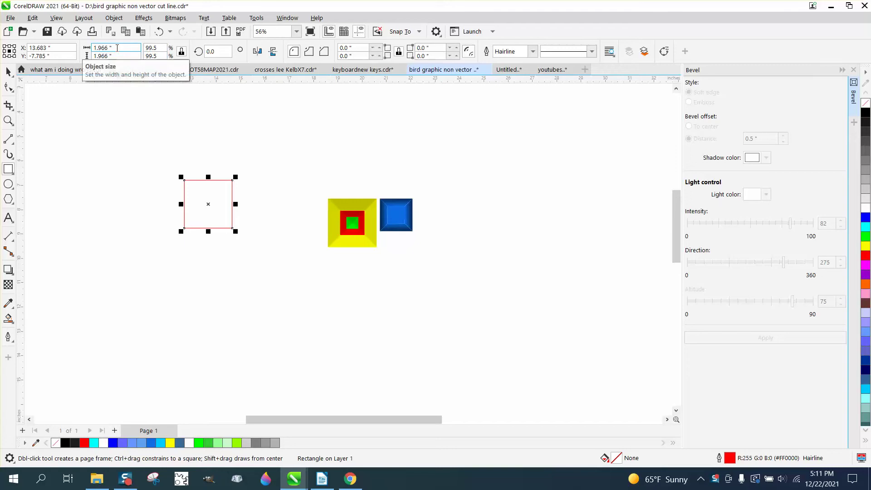
click(100, 47)
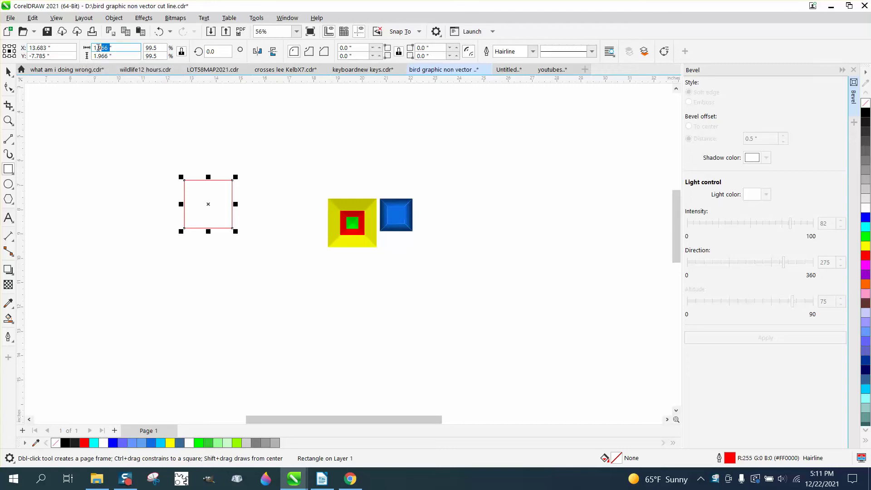
text(2)
key(Return)
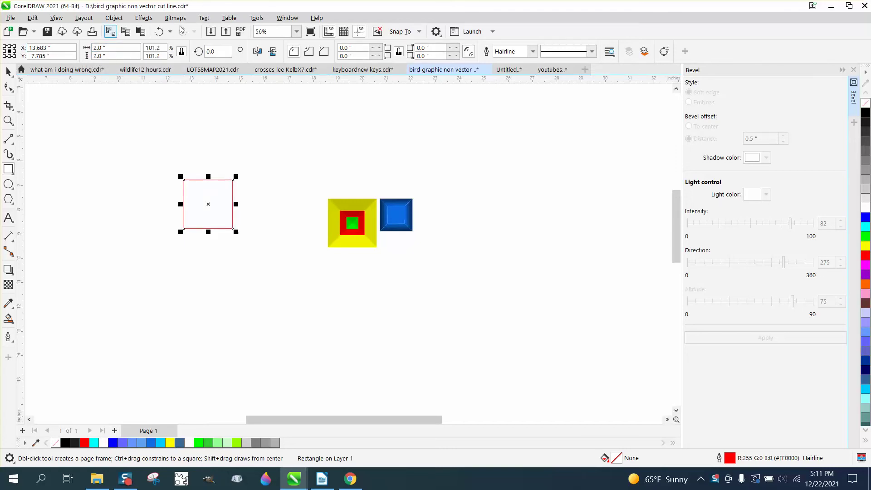
Center the 2-inch square on the page and move the existing beveled squares down to just above it
click(8, 71)
key(p)
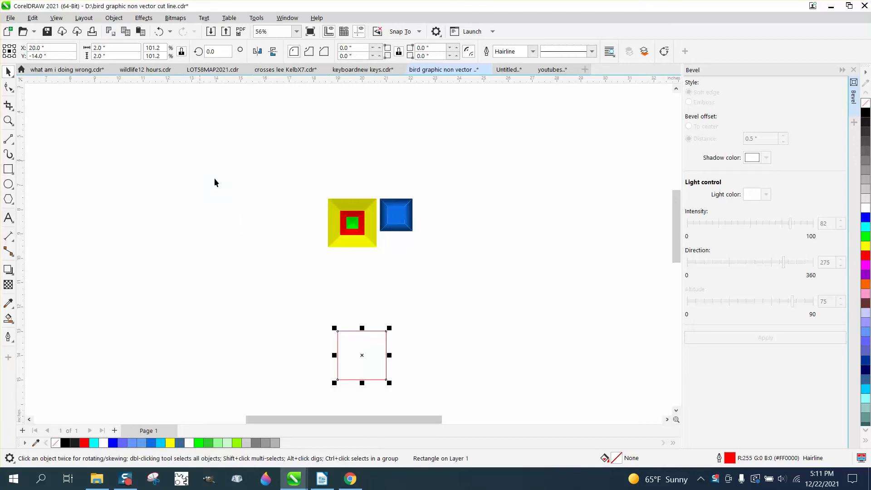
drag(315, 189, 374, 296)
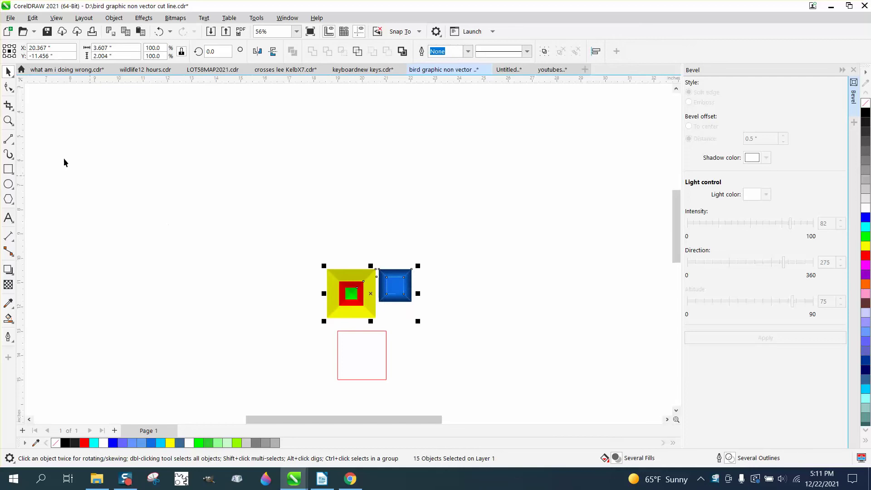
Fill the 2-inch square with yellow and apply a soft edge bevel with a 0.5-inch distance
click(8, 121)
drag(474, 405, 474, 405)
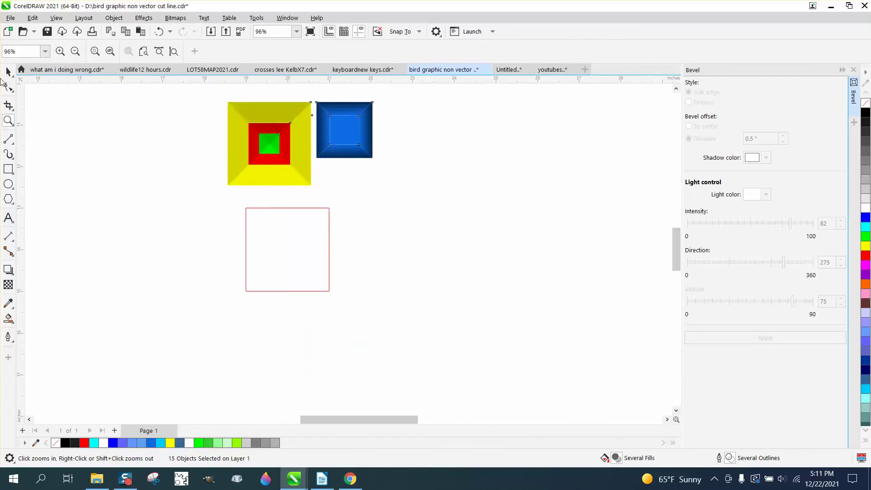
click(8, 71)
click(273, 208)
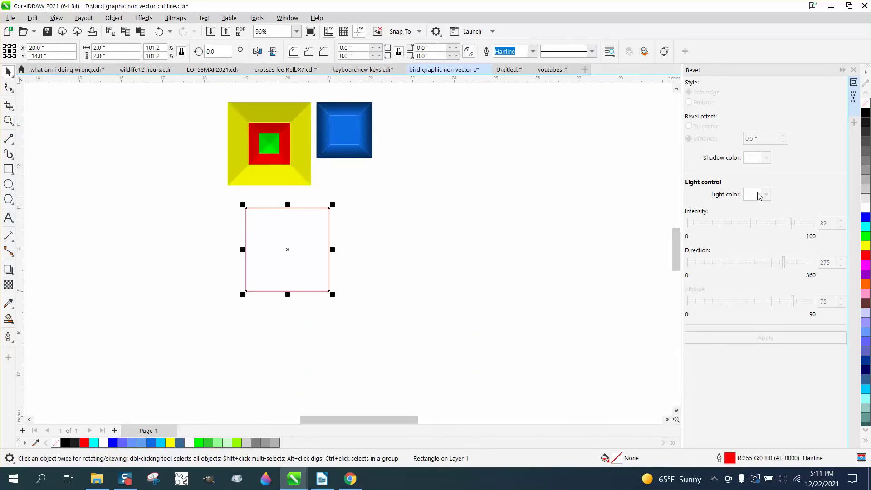
click(865, 246)
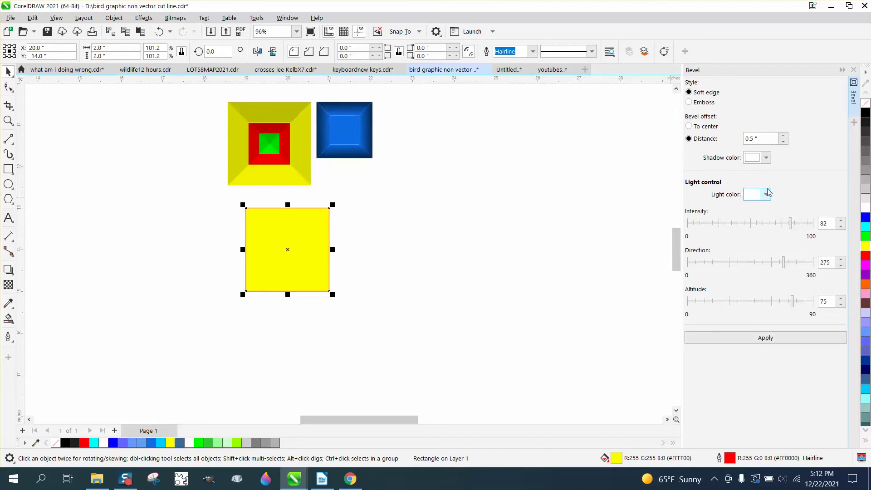
click(766, 339)
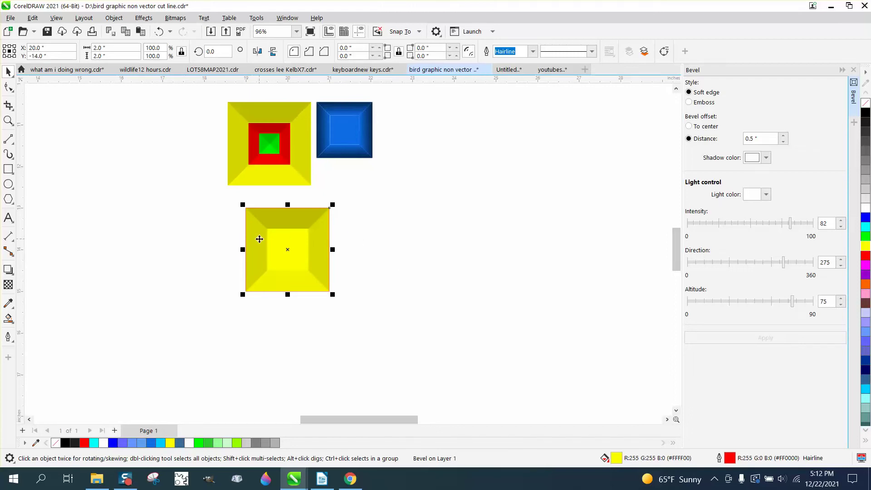
Draw a second square beside the new yellow beveled square and set its size to 1 inch
click(10, 171)
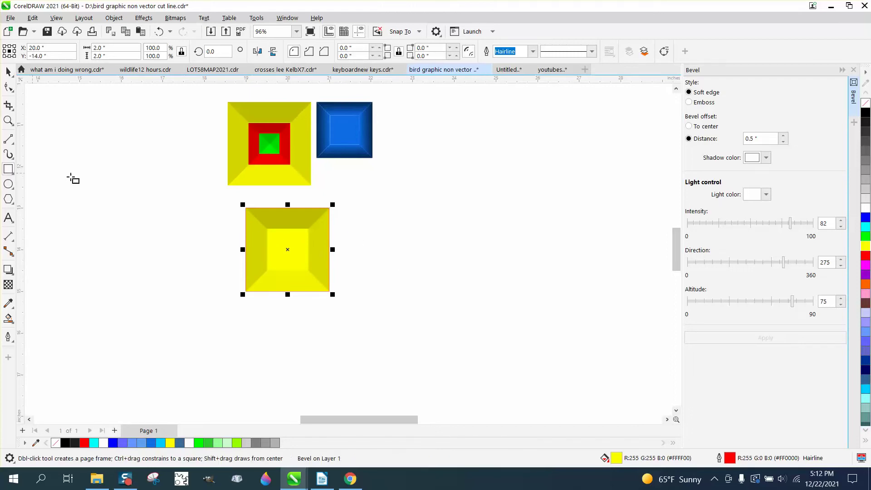
drag(180, 183, 141, 221)
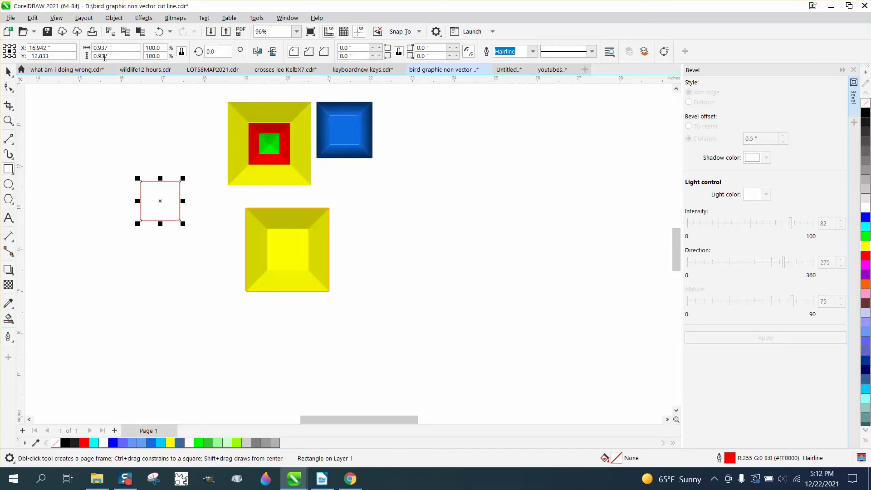
click(125, 45)
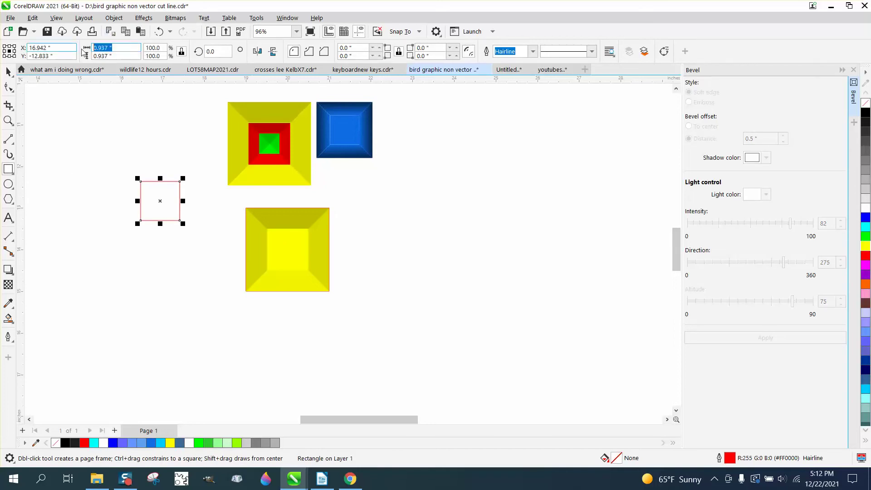
text(1)
key(Return)
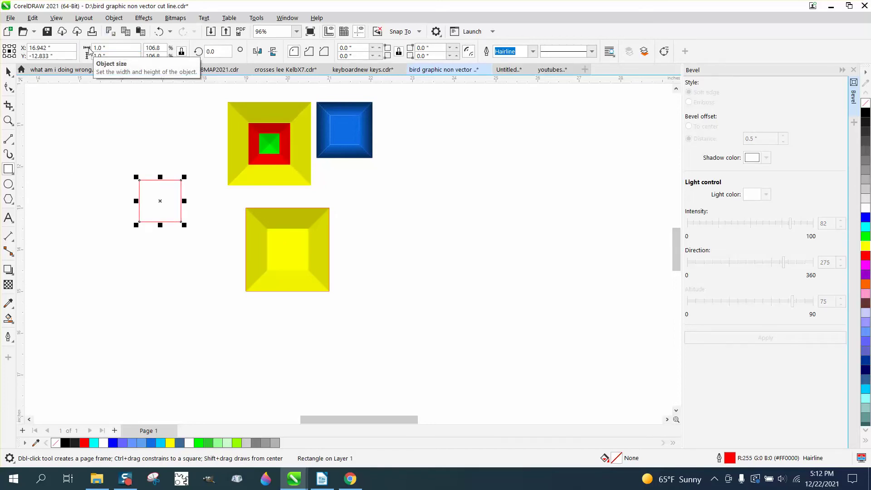
Center the 1-inch square on the page and give it a red fill with a 0.5-inch soft edge bevel
key(p)
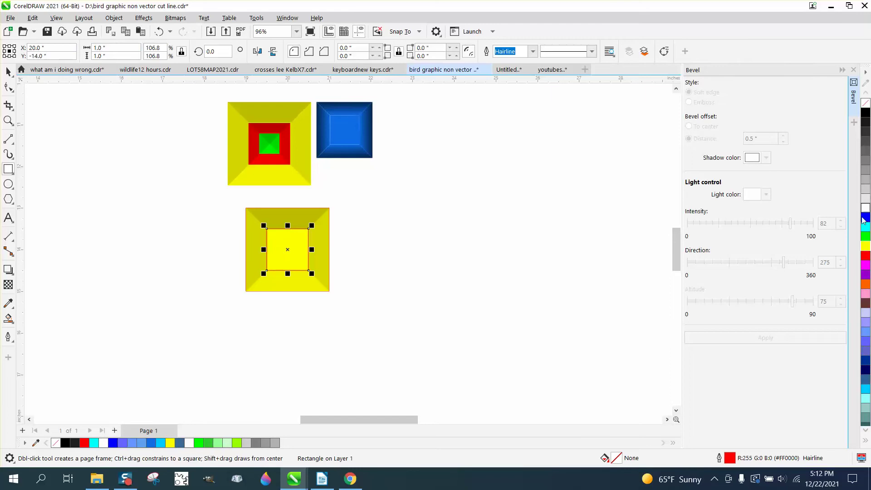
click(866, 256)
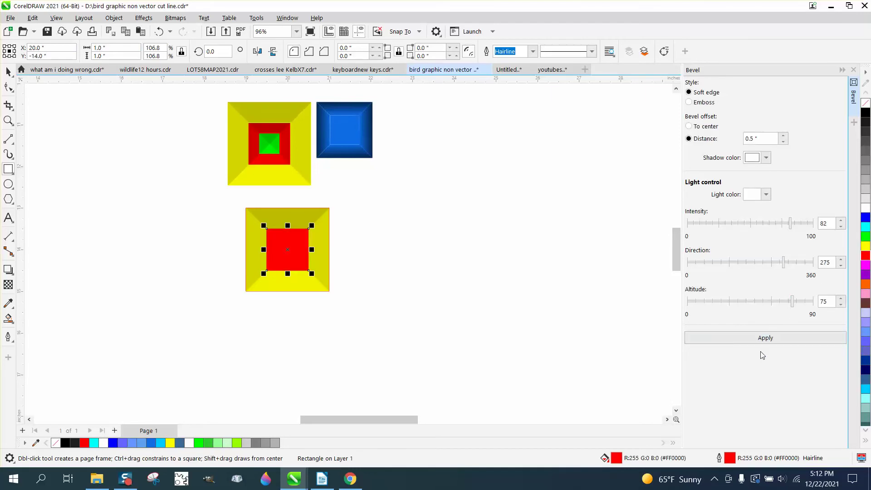
click(764, 338)
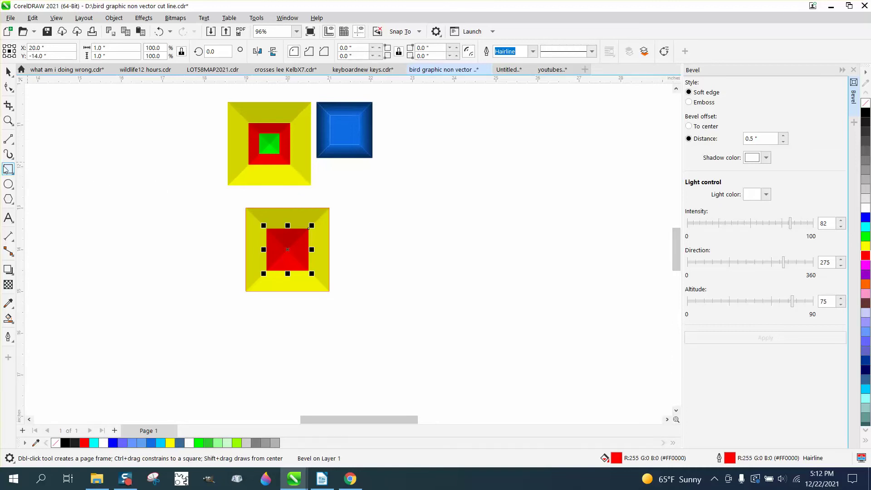
Draw a third, smaller square beside the beveled squares and set its size to 0.5 inch
drag(173, 173, 156, 196)
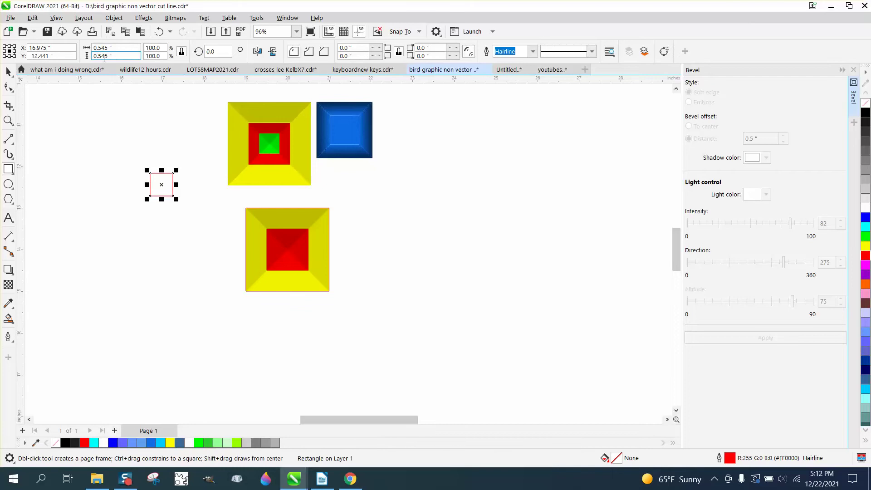
double_click(115, 48)
text(.5)
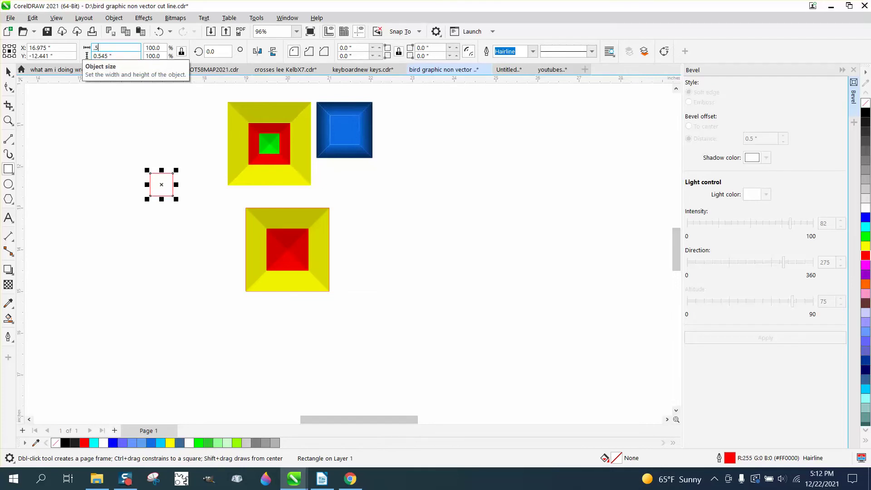
key(Return)
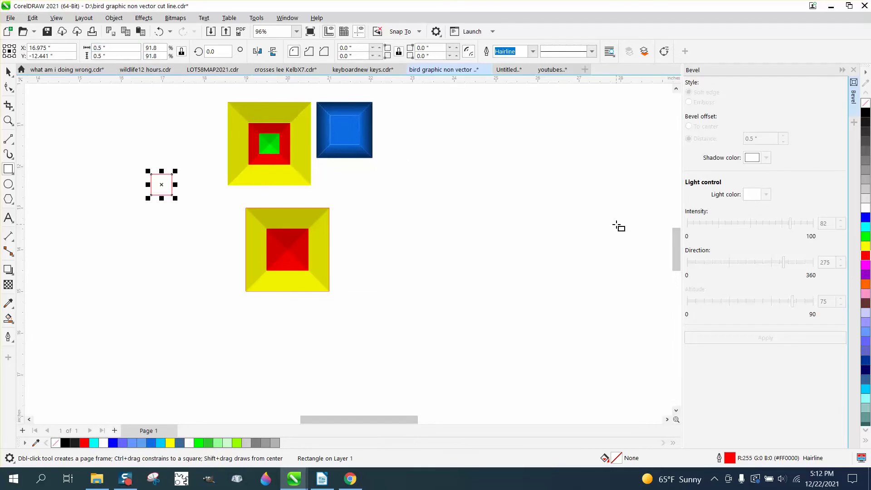
Center the 0.5-inch square on the page and give it a green fill with a 0.5-inch soft edge bevel
key(p)
click(866, 239)
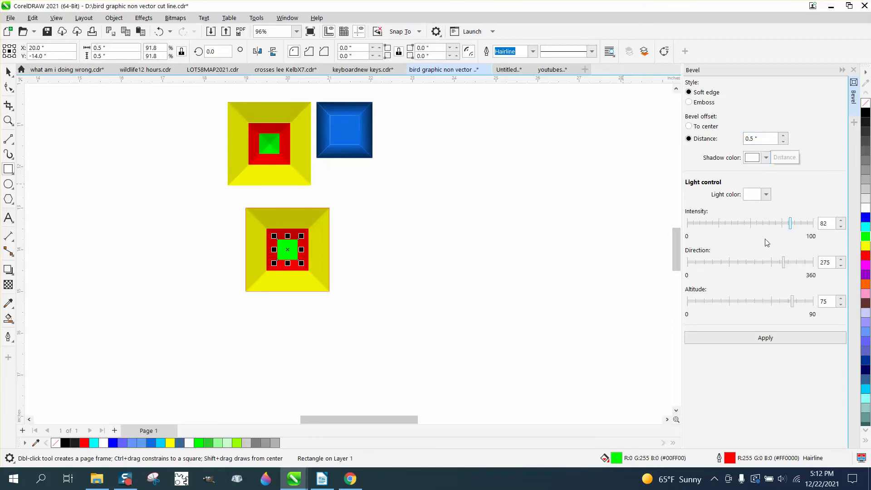
click(768, 340)
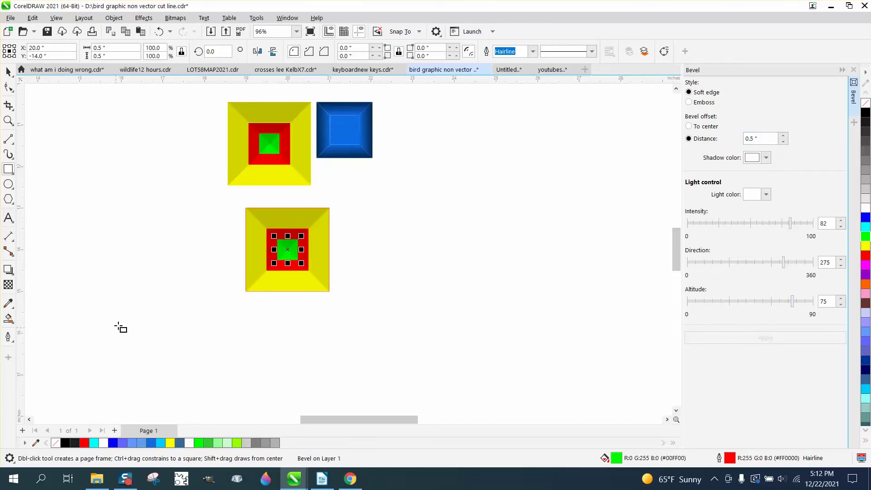
Inspect the finished nested bevel design up close and compare it with the original and the blue beveled square
click(8, 120)
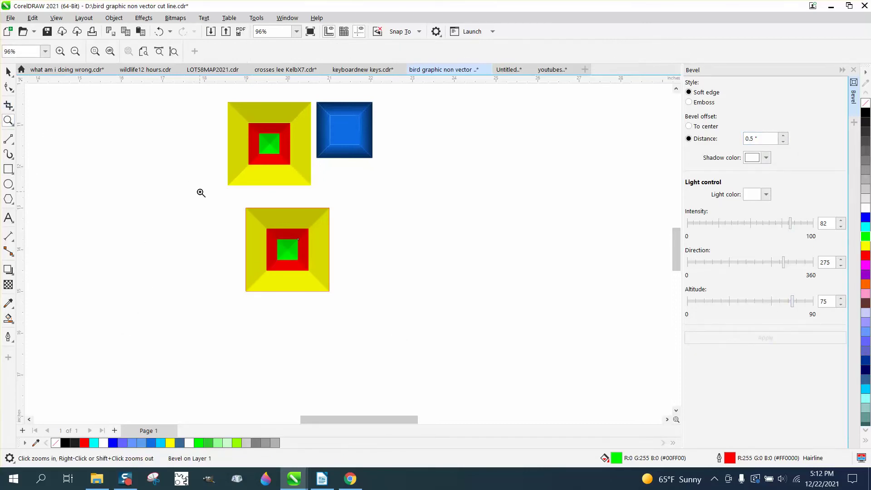
drag(374, 309, 374, 309)
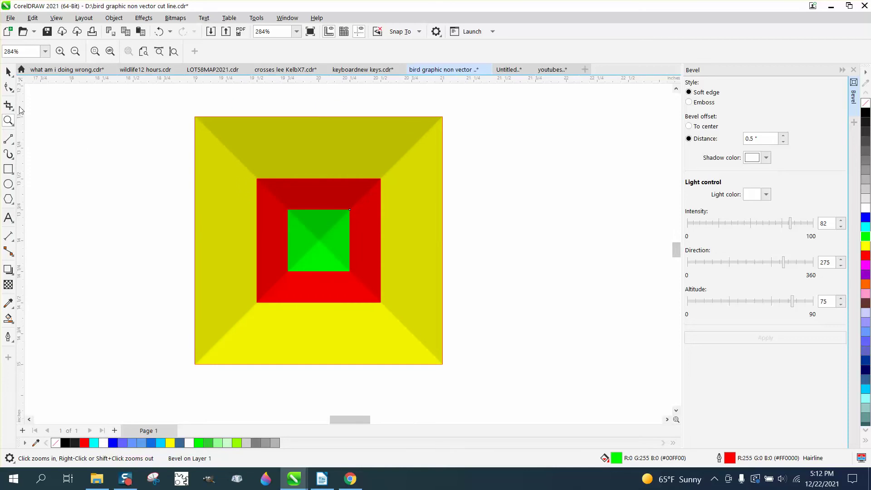
click(8, 71)
scroll(103, 119, down, 4)
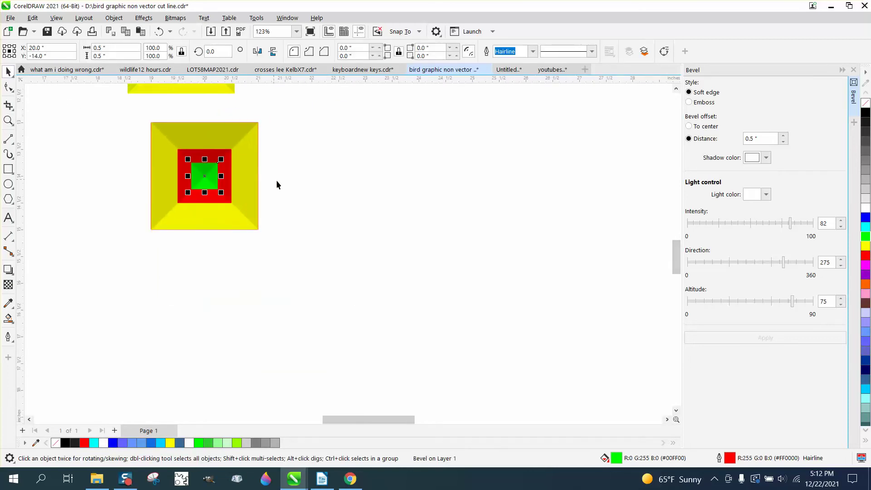
scroll(279, 185, down, 4)
click(9, 120)
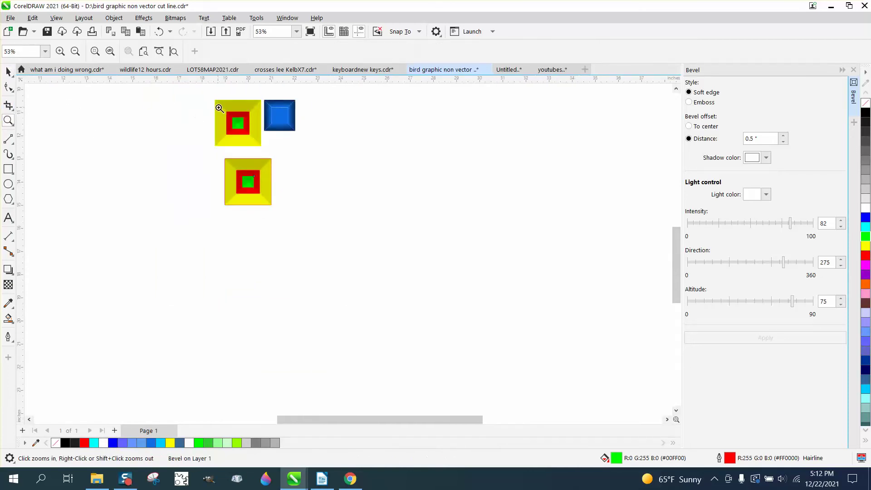
drag(256, 100, 323, 142)
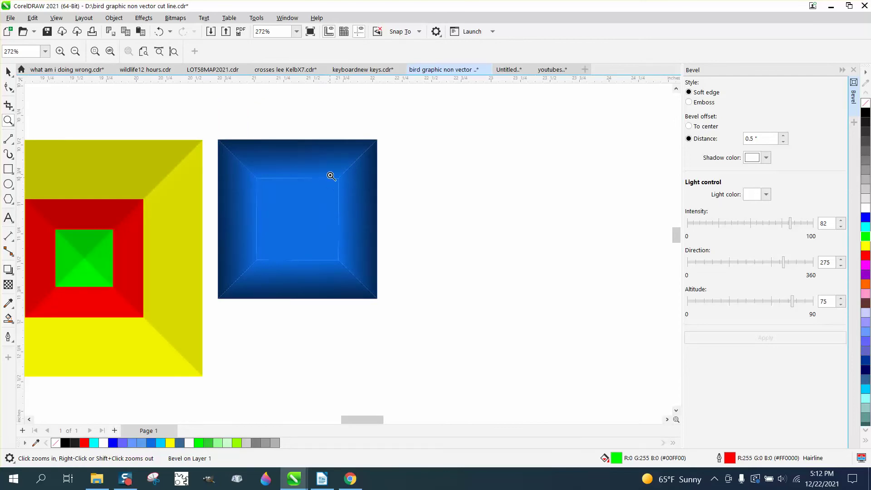
scroll(302, 176, down, 2)
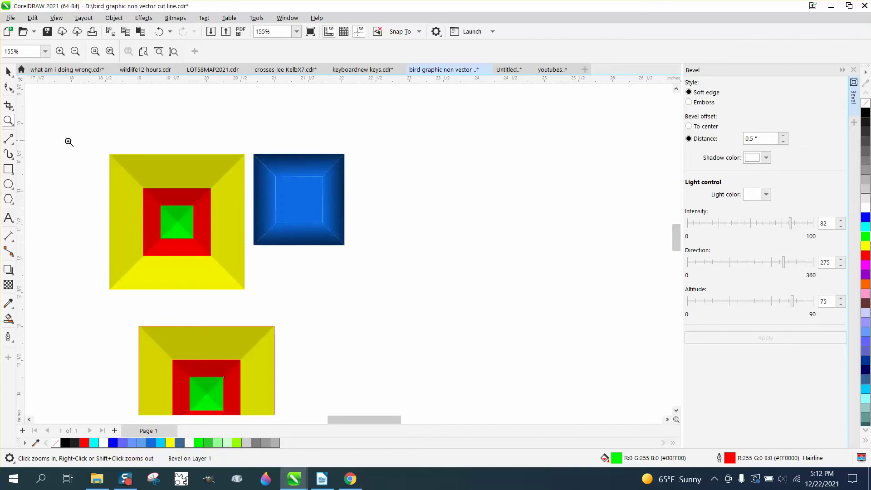
Draw a square about 1.68 inches wide in the empty area beside the blue beveled square
click(8, 168)
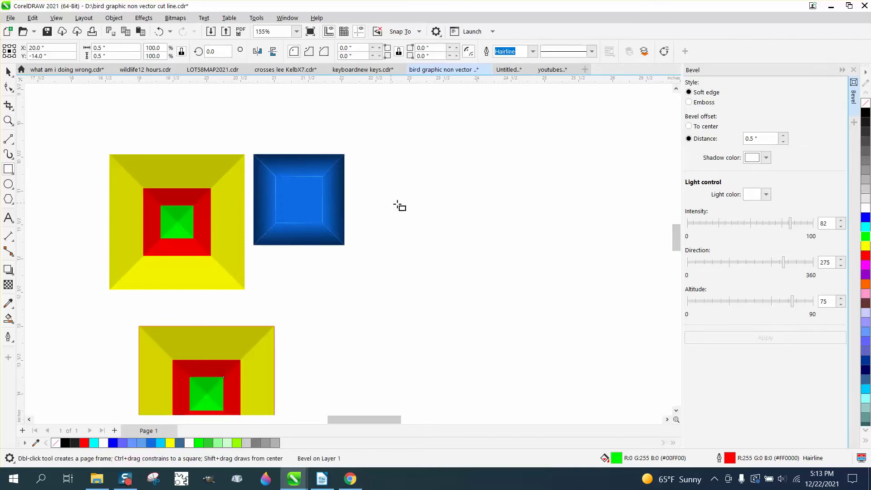
drag(471, 234, 424, 314)
scroll(80, 186, down, 1)
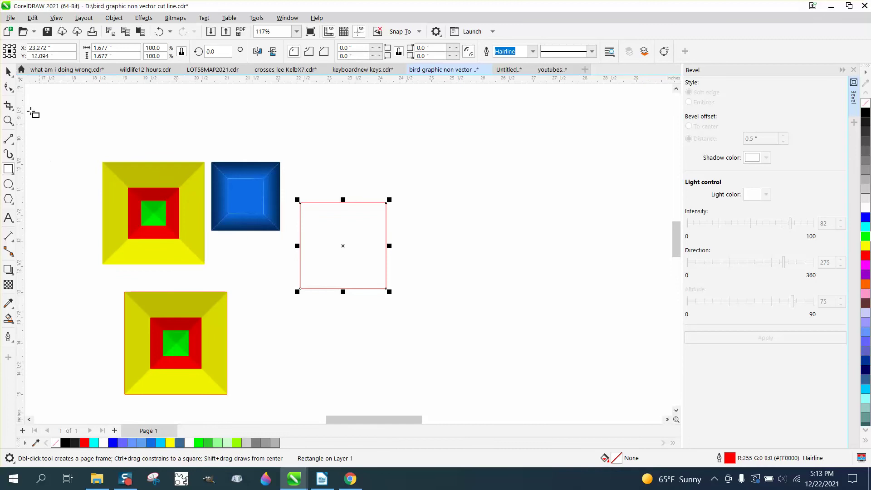
Move the finished nested bevel design off the page center and center the new empty square on the page
click(9, 71)
drag(107, 287, 261, 375)
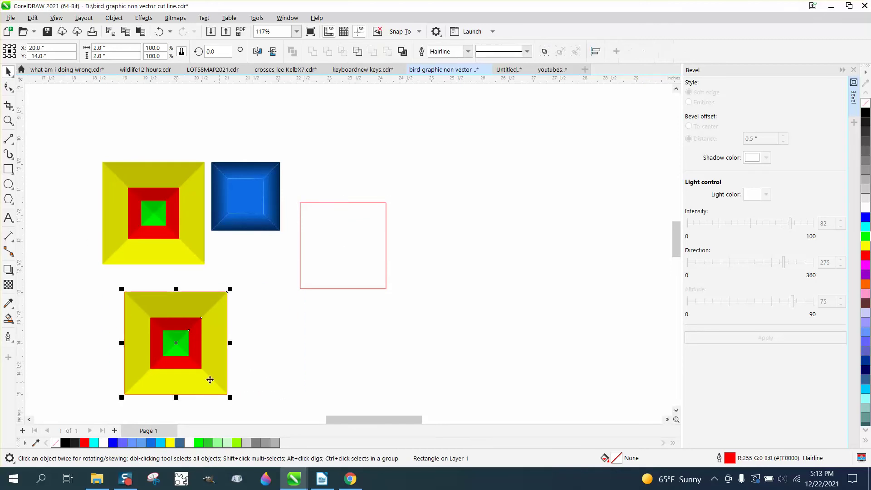
drag(174, 343, 445, 292)
click(366, 250)
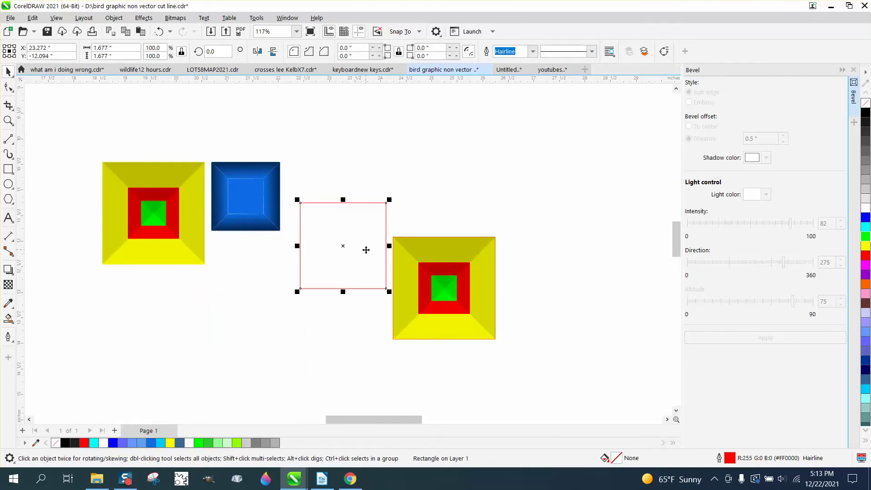
key(ctrl+z)
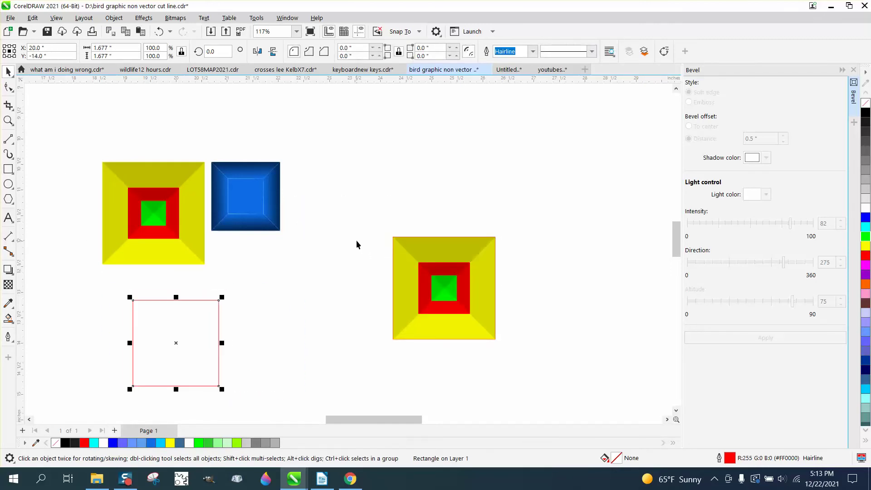
Draw two diagonal 2-point lines joining the opposite corners of the empty square
click(8, 121)
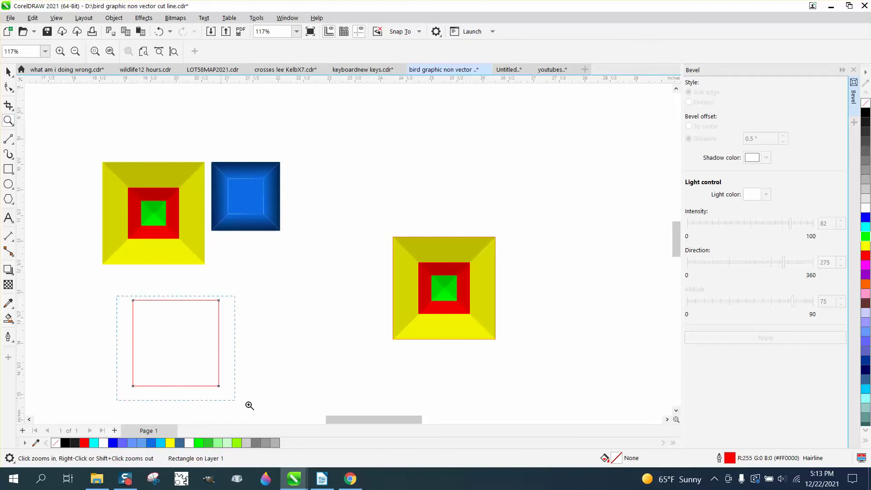
drag(249, 405, 174, 303)
click(14, 145)
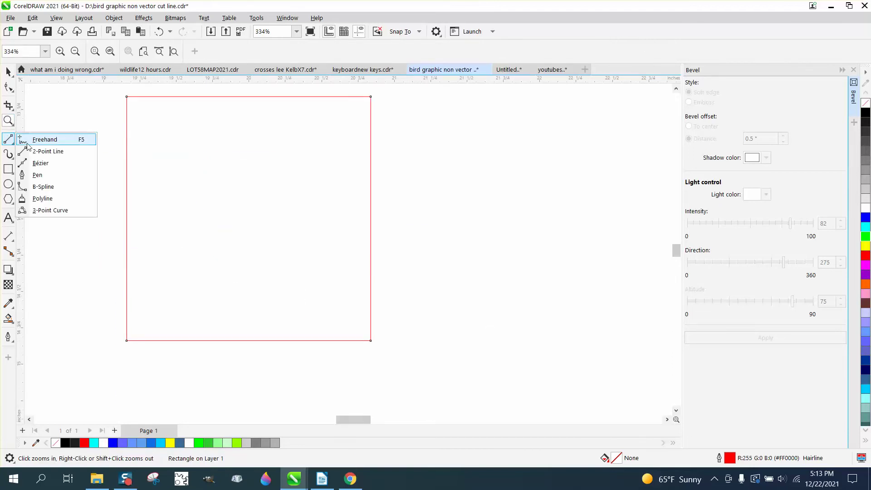
click(68, 151)
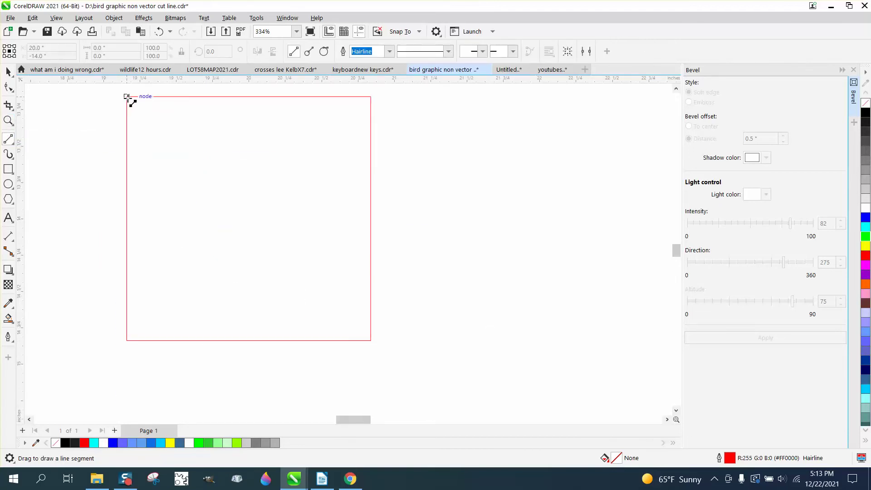
drag(127, 97, 370, 340)
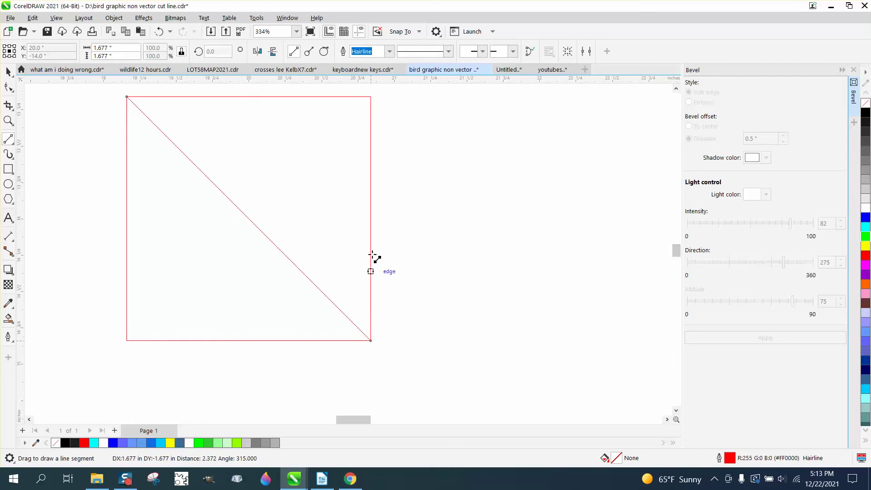
drag(370, 97, 127, 340)
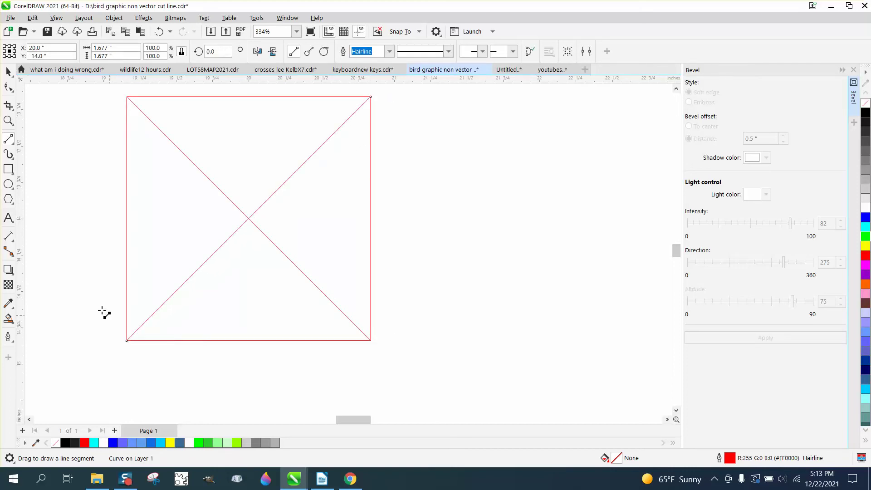
Draw a horizontal line about 2.6 inches long across the square and move it up, roughly midway between the center and top edge
click(14, 146)
click(48, 151)
drag(57, 181, 438, 181)
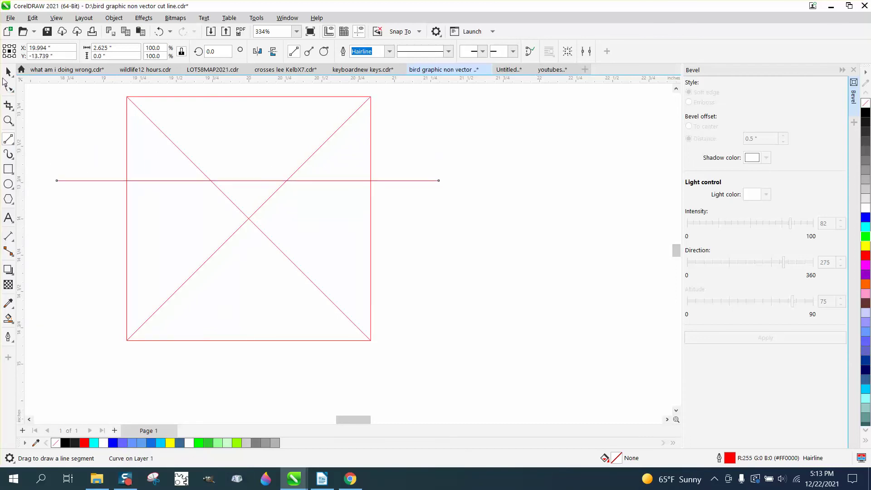
click(9, 71)
drag(248, 180, 255, 149)
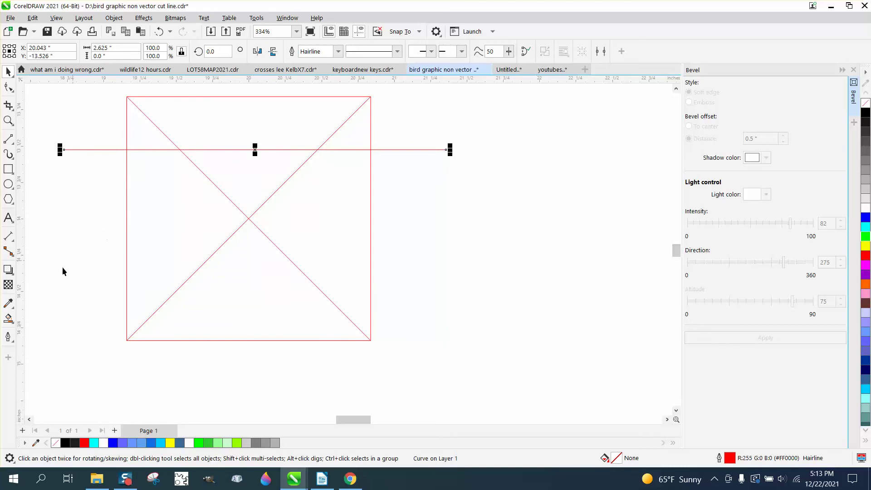
Smart-fill the top trapezoid with blue and give it a vertical fountain fill from blue at the inner edge to black at the outer edge
click(9, 318)
click(228, 127)
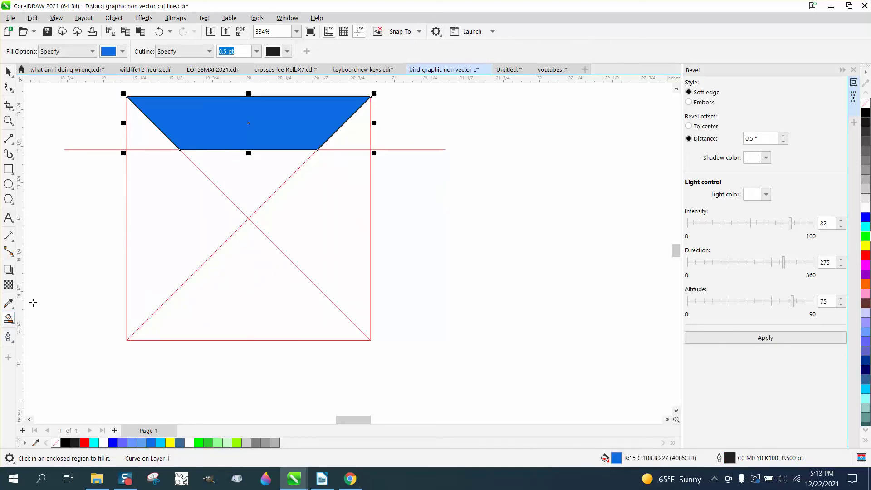
click(13, 326)
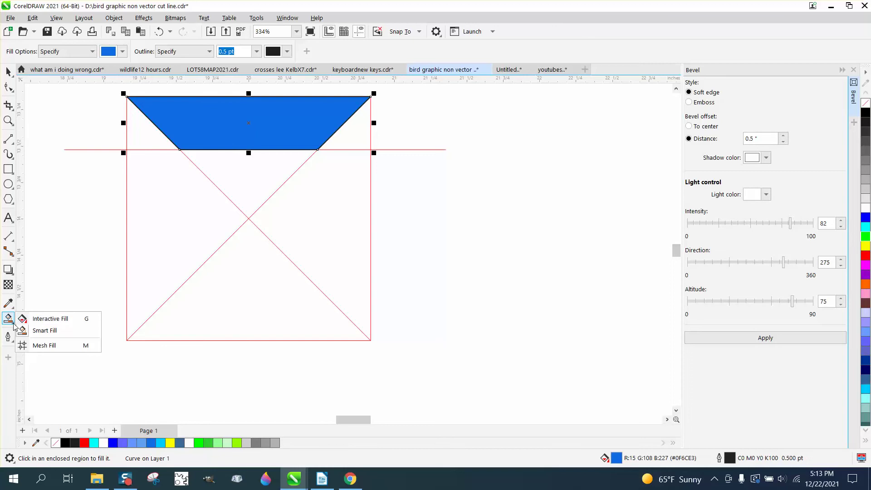
click(40, 318)
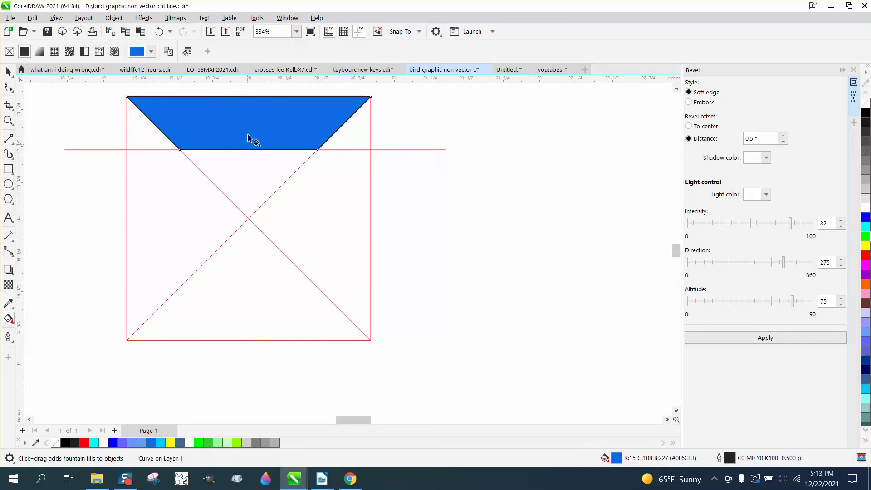
drag(246, 145, 248, 97)
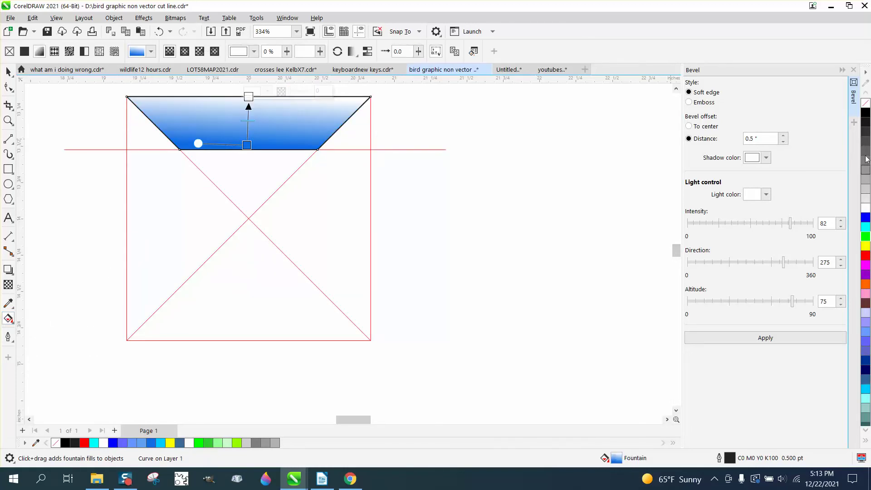
drag(273, 109, 248, 96)
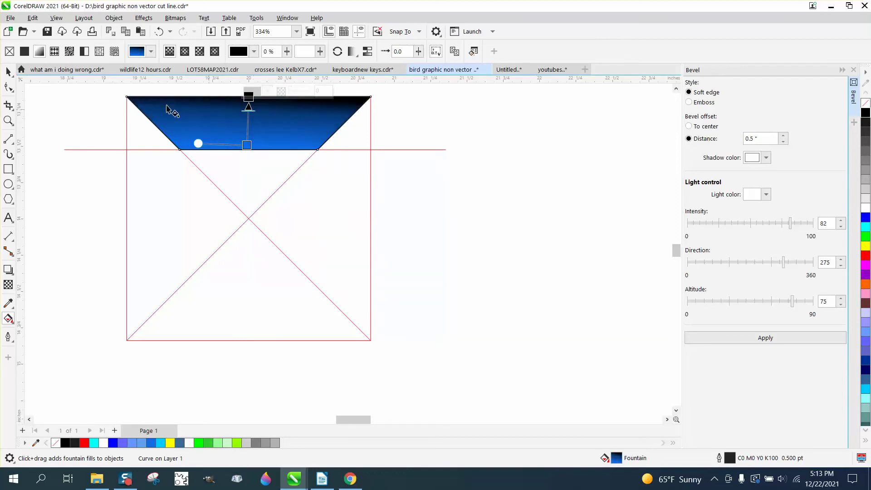
click(8, 71)
click(443, 131)
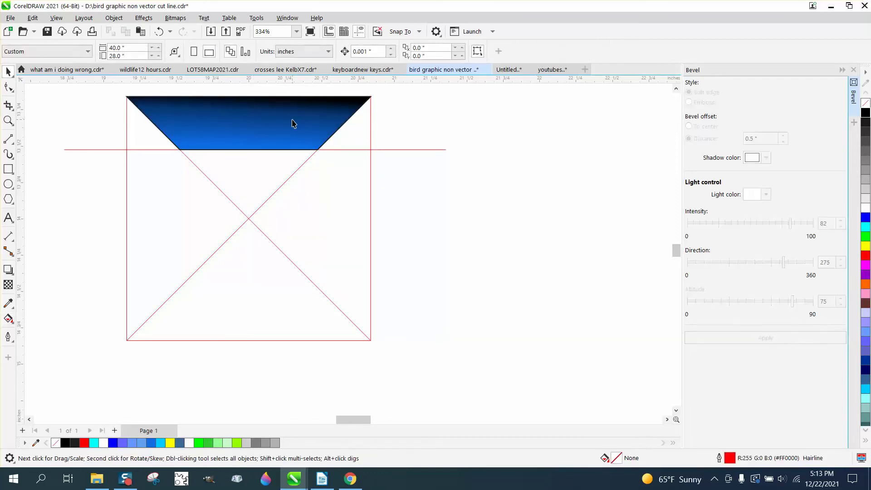
Move the shaded trapezoid's rotation center to the intersection of the diagonals and create a copy rotated 90 degrees
click(294, 120)
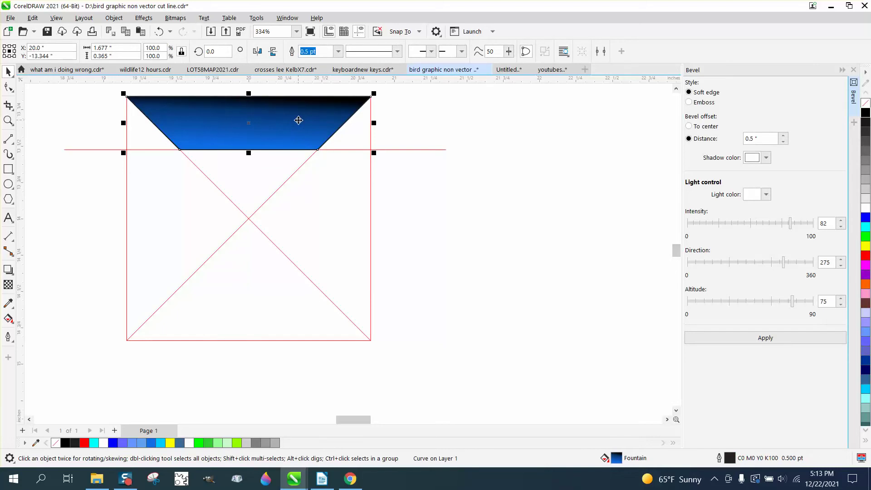
click(251, 124)
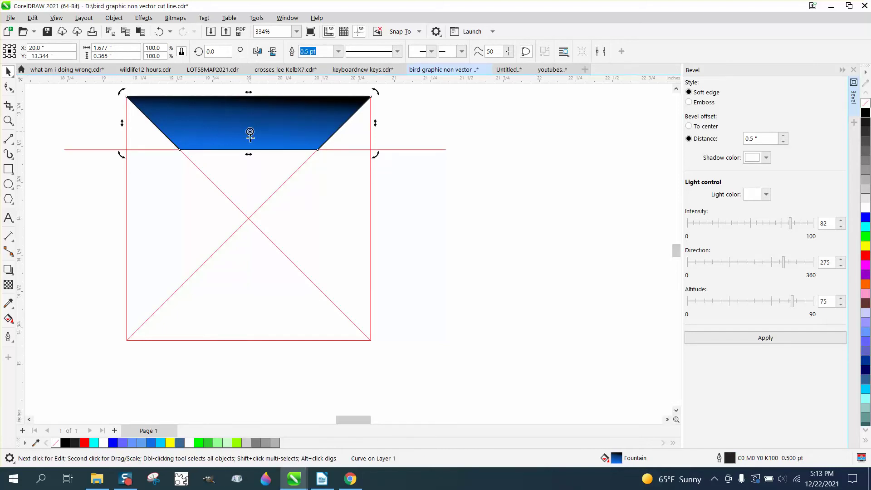
click(404, 211)
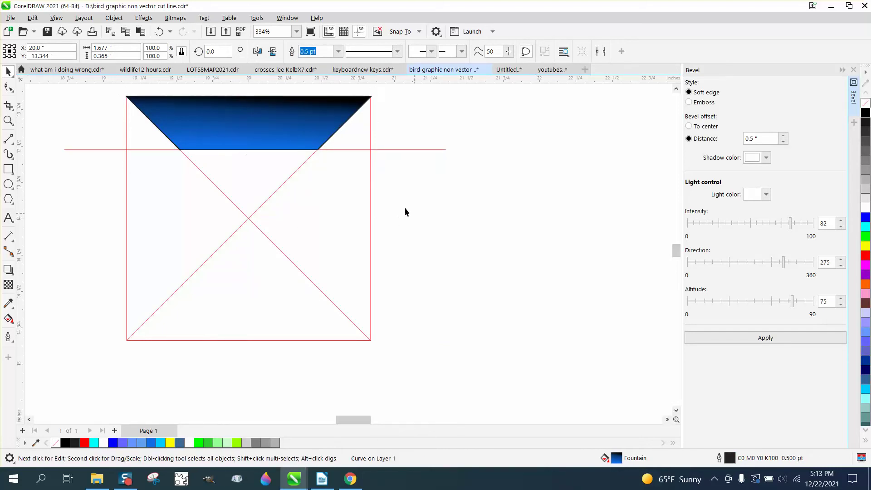
click(275, 137)
click(250, 122)
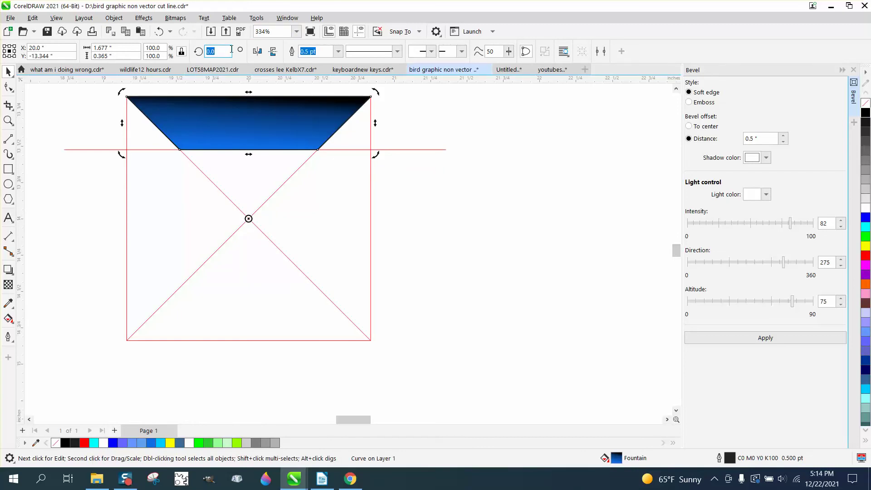
text(90)
key(Return)
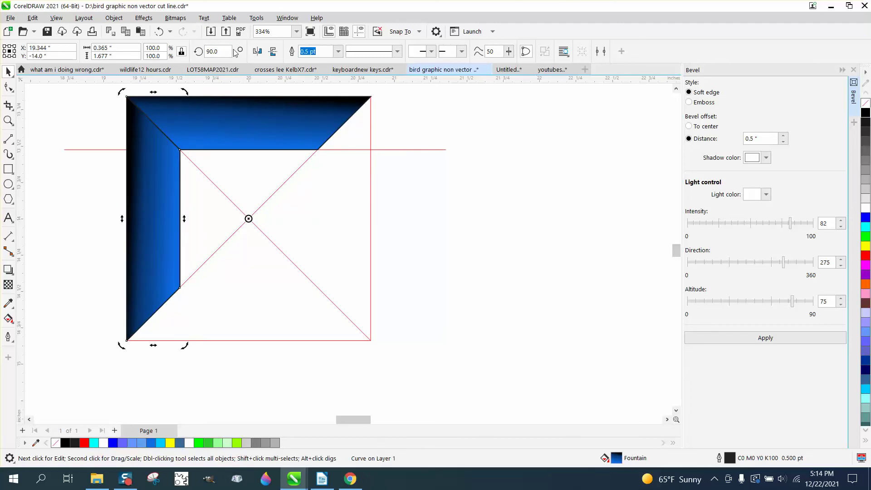
Create further trapezoid copies rotated to 180 and 270 degrees to complete the four-sided frame
drag(230, 51, 201, 60)
text(180)
key(Return)
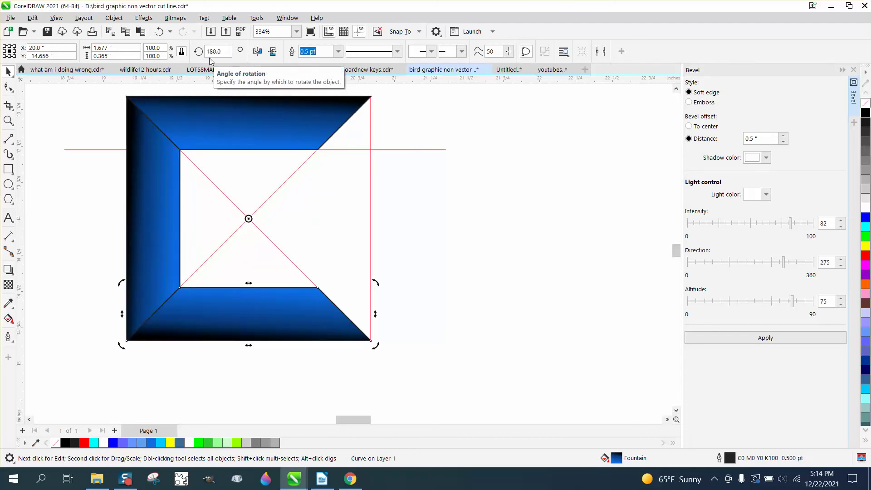
key(ctrl+r)
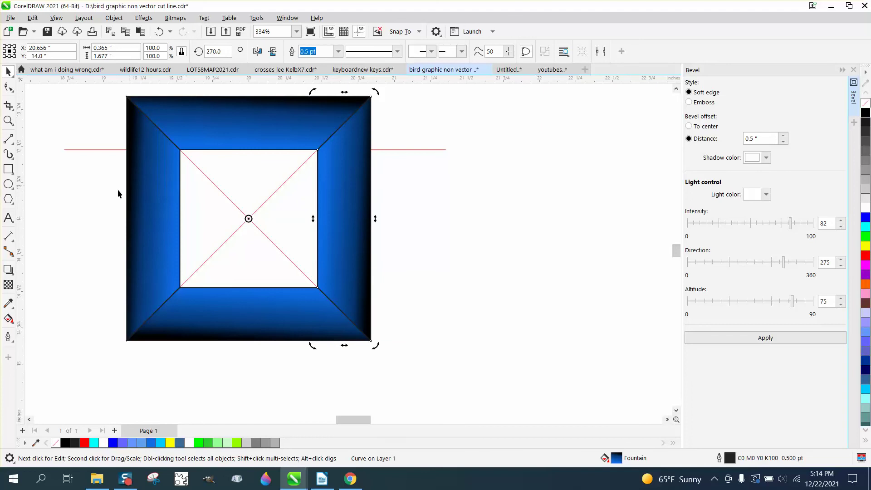
Delete the horizontal construction line crossing the blue frame
scroll(72, 241, down, 1)
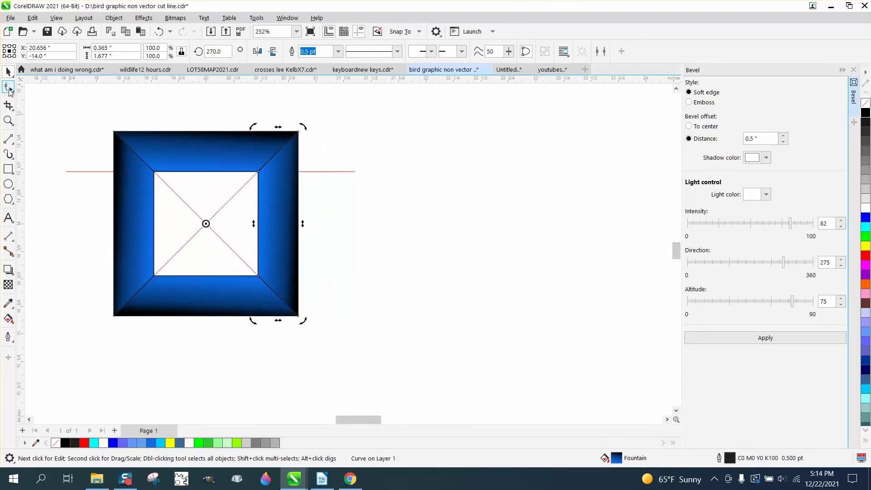
scroll(13, 80, up, 1)
scroll(341, 228, down, 1)
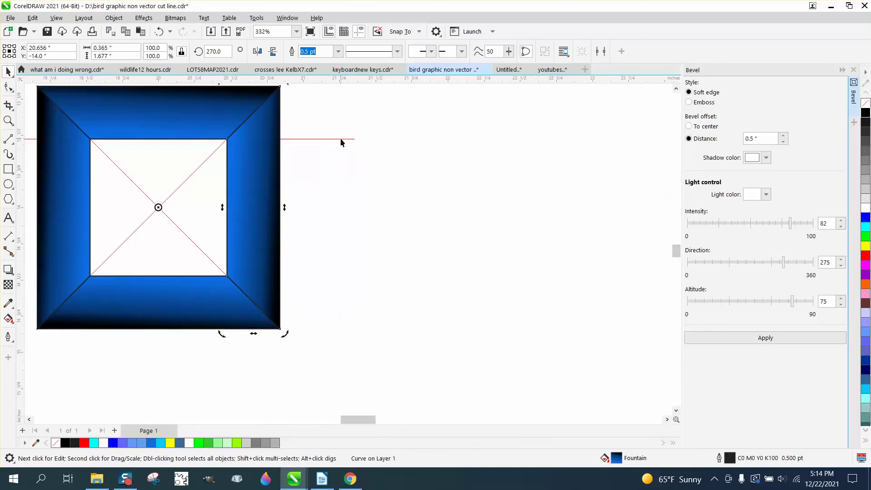
click(340, 138)
key(Delete)
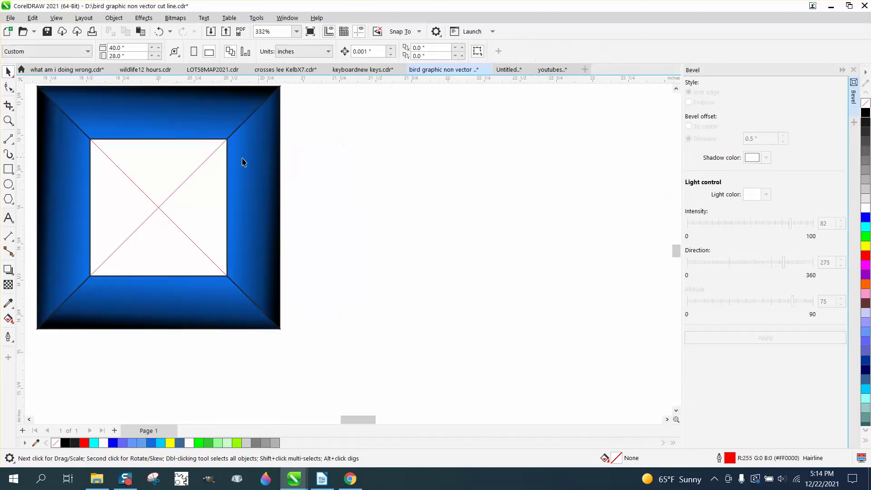
Delete both diagonal construction lines from inside the blue frame
click(195, 171)
click(196, 168)
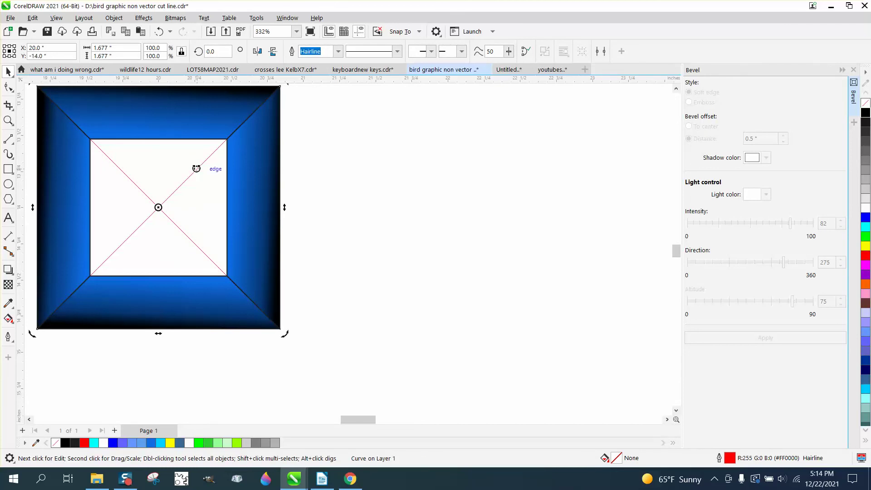
scroll(333, 169, down, 1)
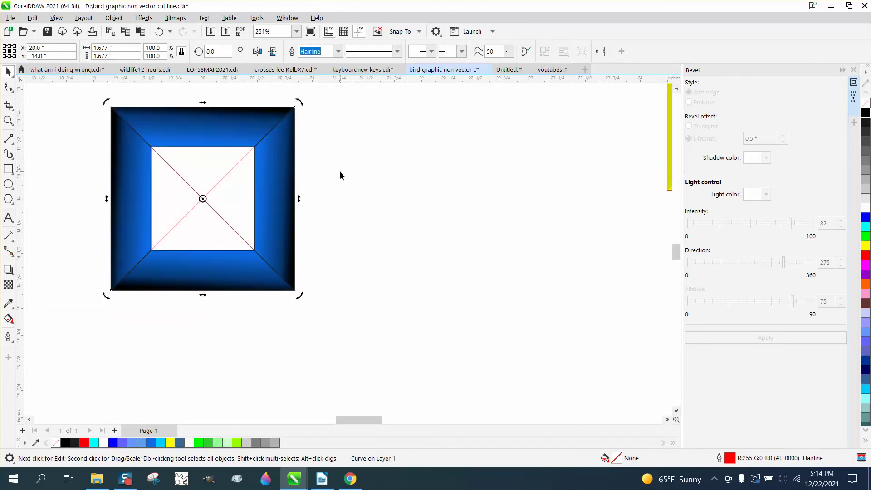
click(341, 170)
click(236, 166)
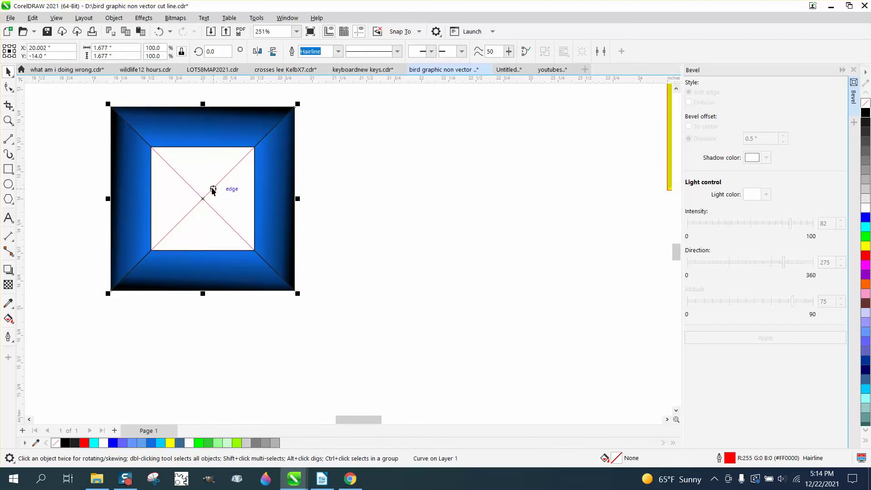
key(Delete)
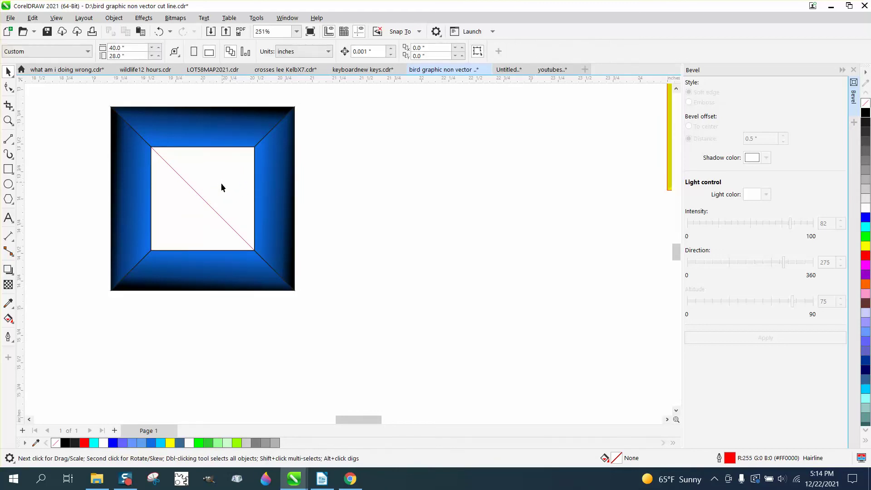
click(200, 197)
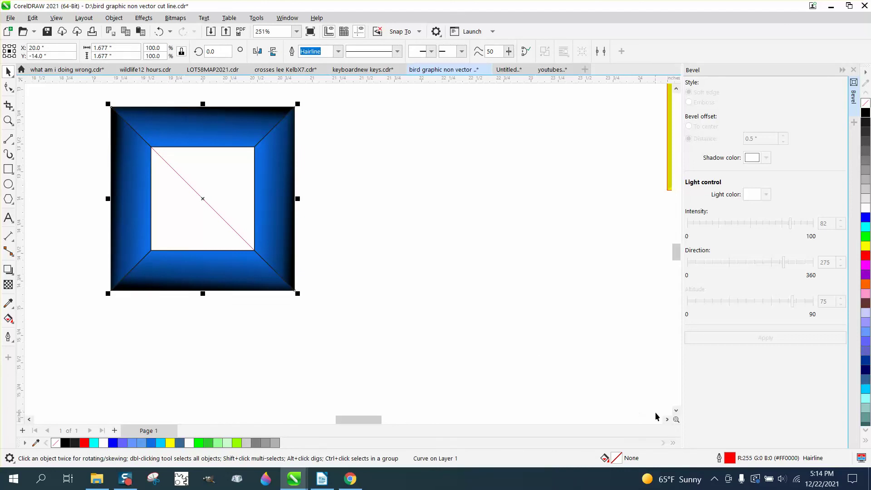
key(Delete)
Fill the empty central square of the blue frame with solid blue using Smart Fill and a 0.5 pt outline
click(8, 318)
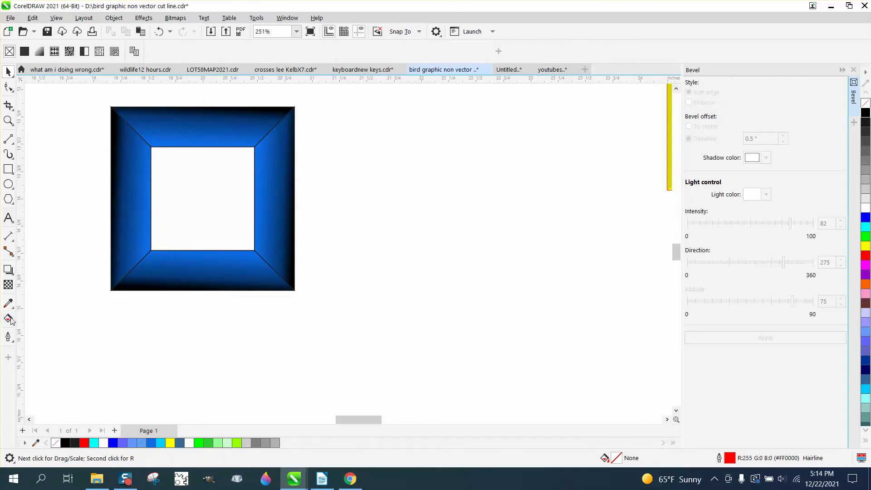
click(195, 206)
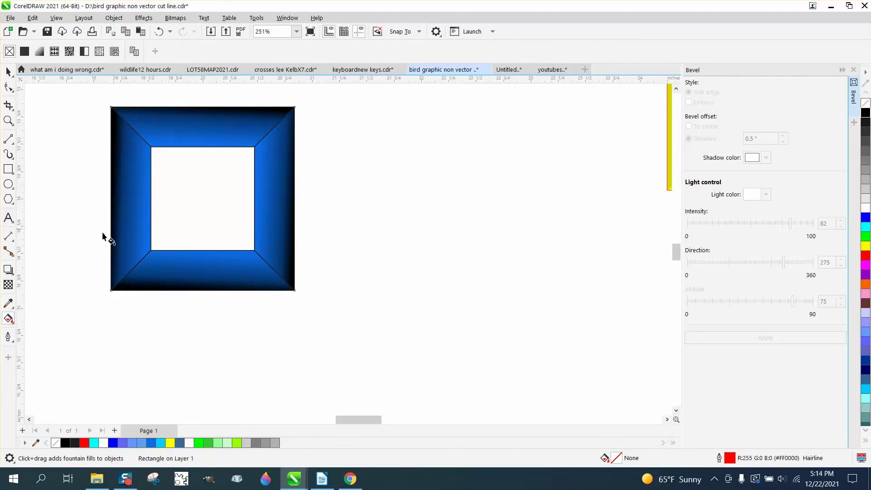
click(13, 326)
click(41, 319)
click(14, 328)
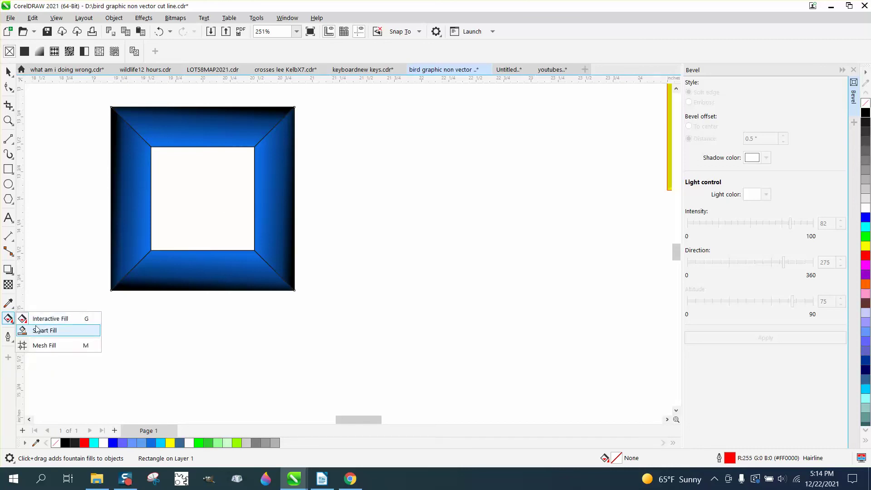
click(39, 330)
click(195, 207)
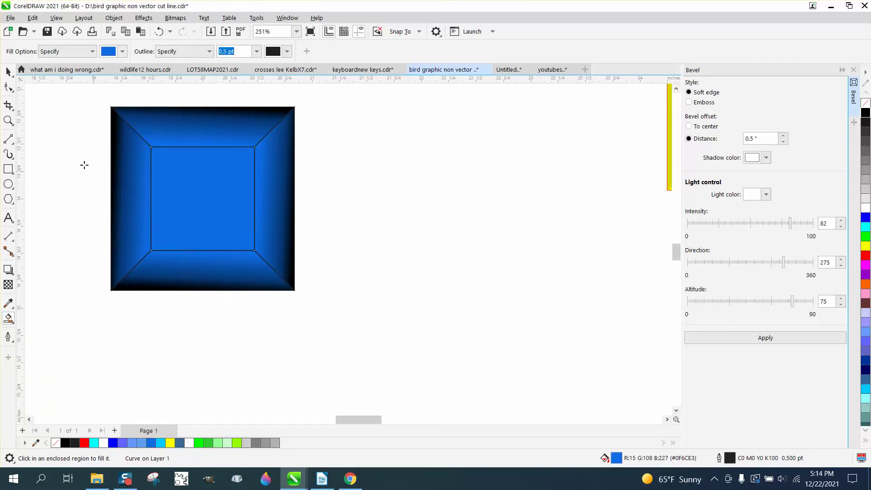
Change the central blue square's solid fill to an elliptical fountain fill with the Interactive Fill tool
click(8, 71)
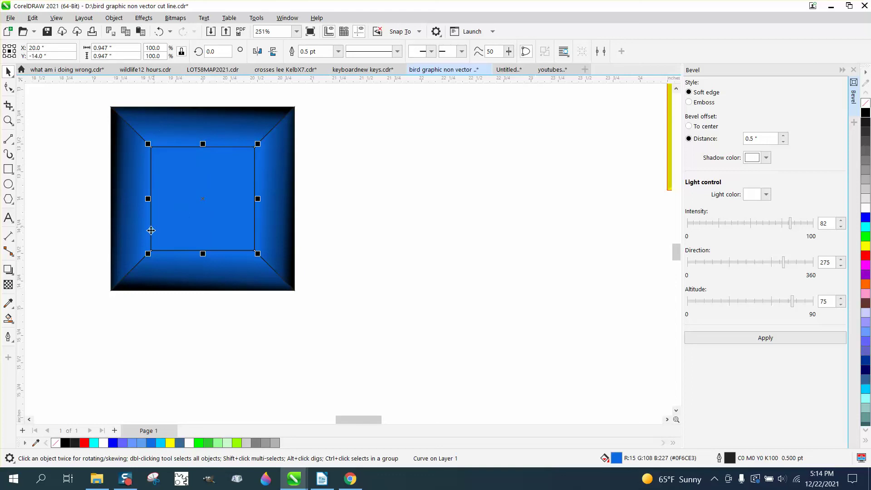
click(8, 319)
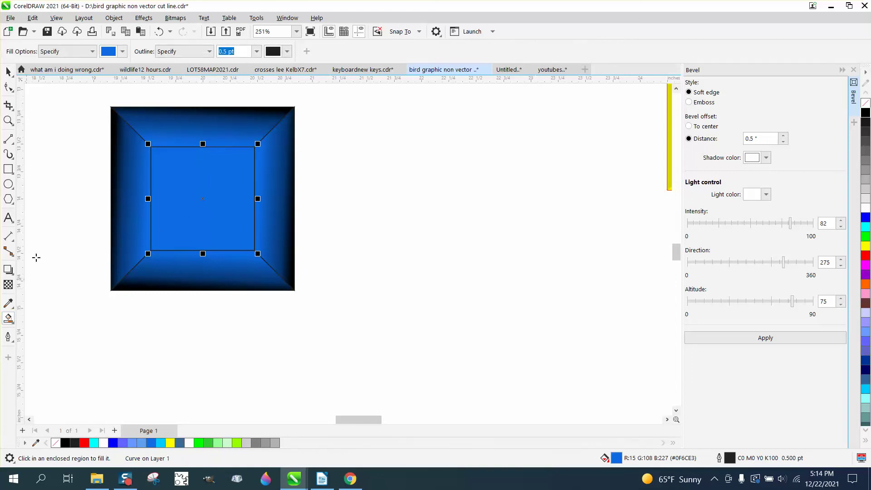
click(12, 322)
click(50, 318)
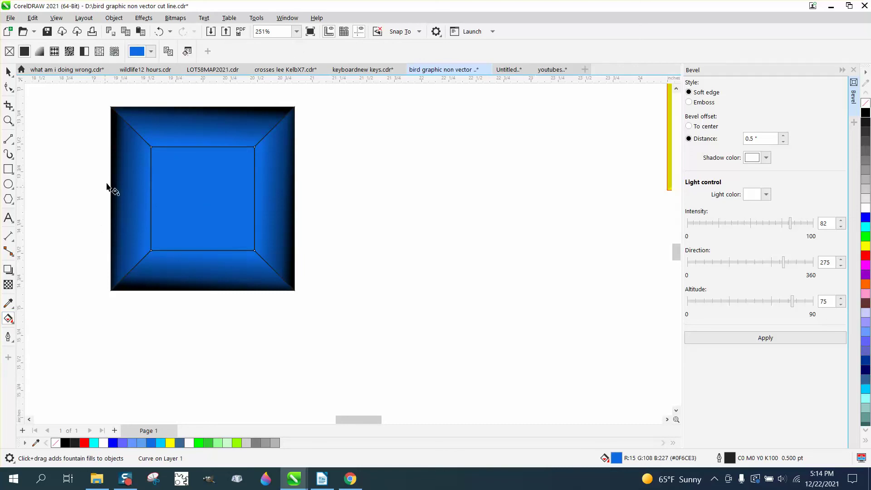
click(40, 52)
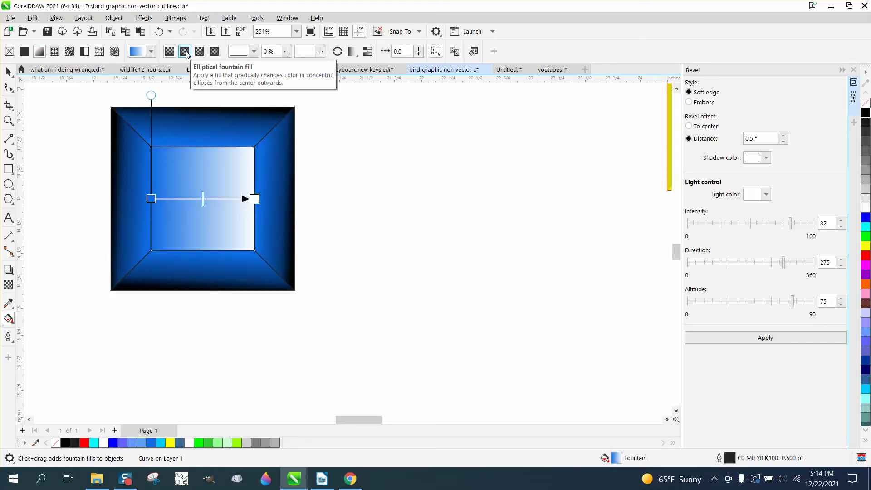
click(185, 51)
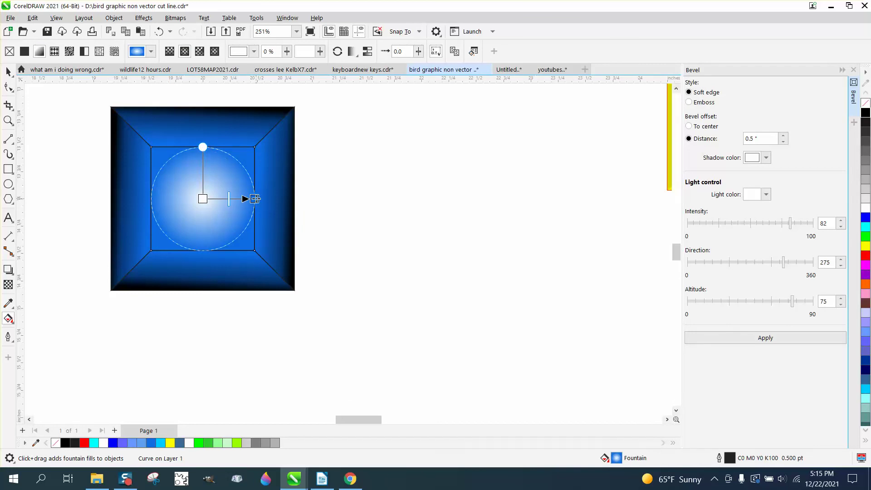
Extend the elliptical fill past the central square's corners, recolor its center black, and shift the color midpoint outward
mouse_move(255, 199)
mouse_down()
mouse_move(272, 198)
mouse_move(219, 200)
mouse_up()
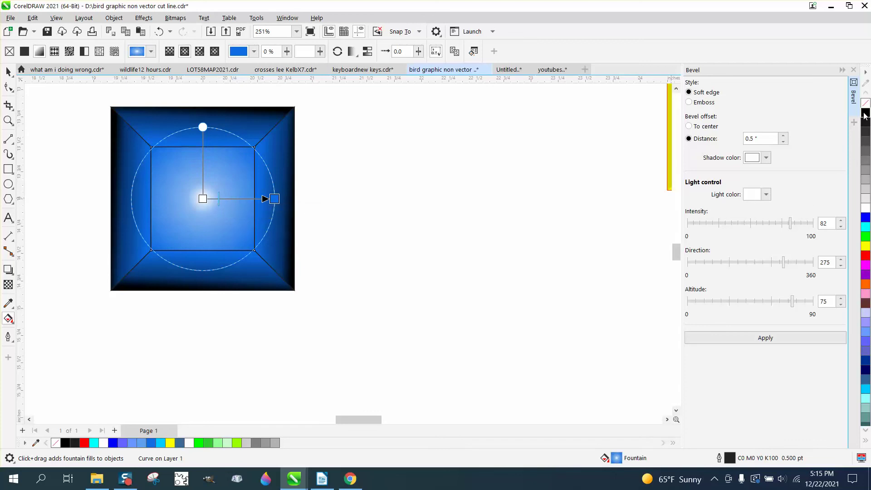
drag(438, 213, 234, 202)
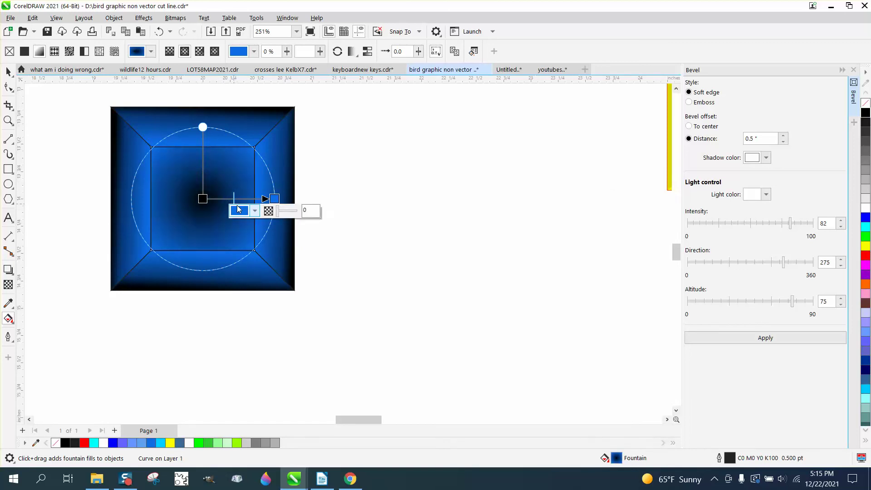
click(9, 51)
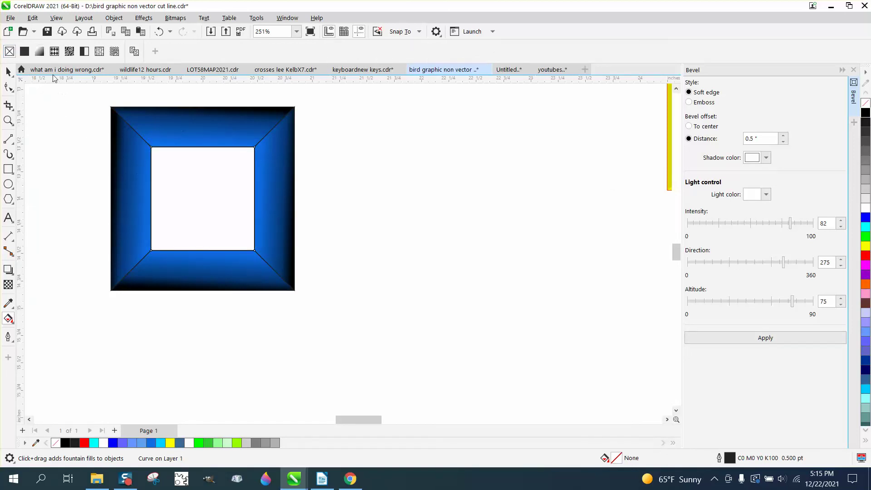
click(159, 32)
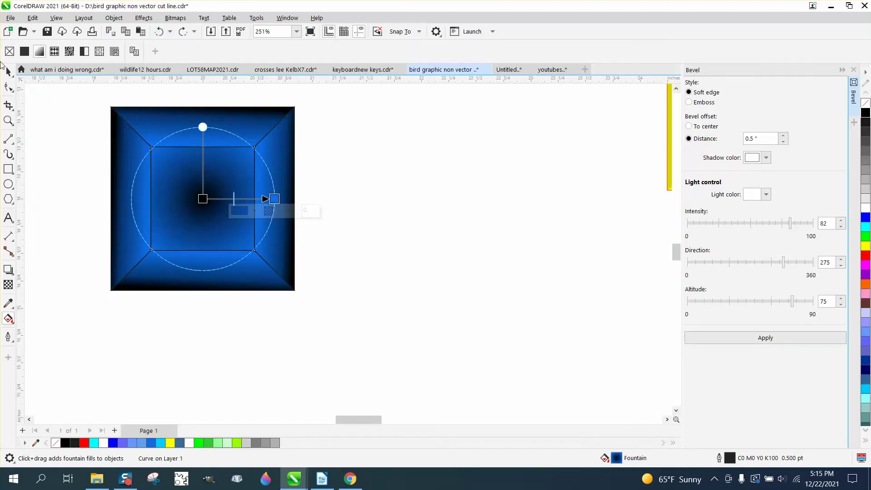
key(space)
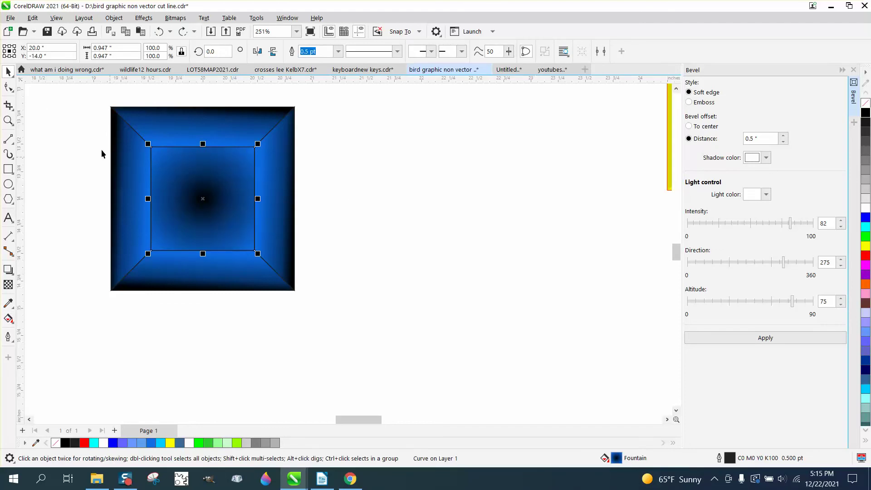
key(Escape)
Select all the beveled squares on the page and zoom in on the blue square with the black center
scroll(336, 267, down, 2)
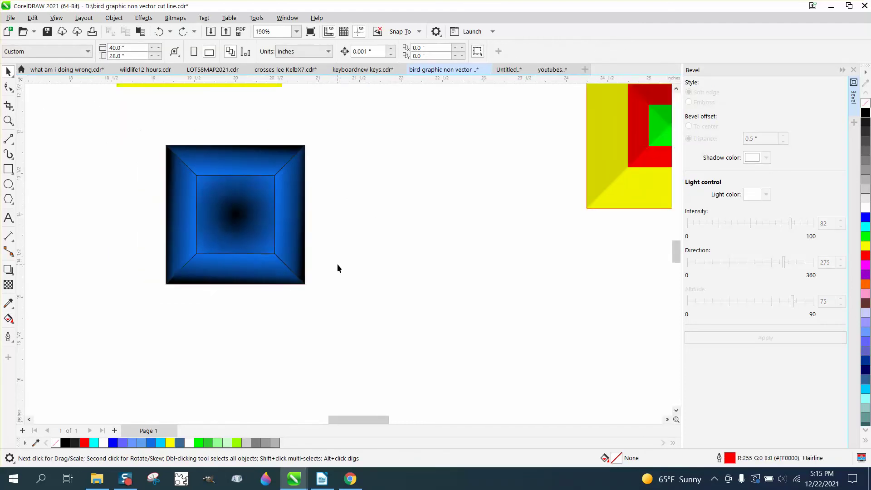
scroll(337, 267, down, 1)
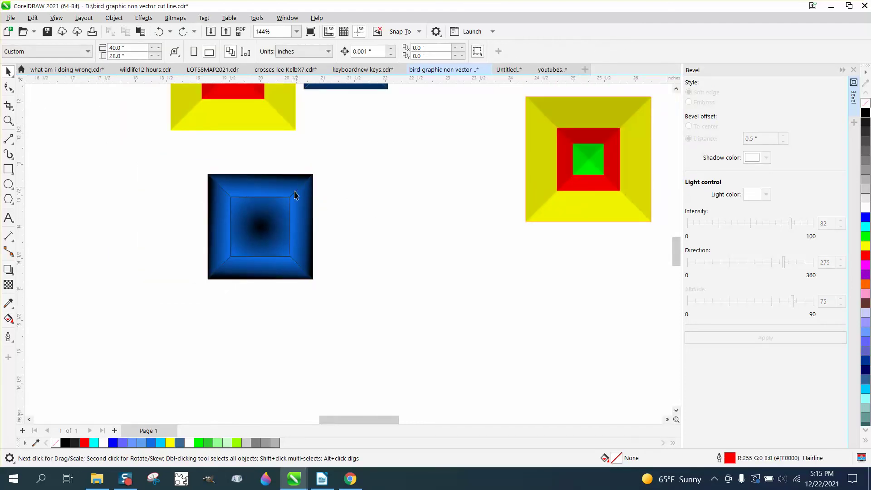
scroll(273, 244, down, 4)
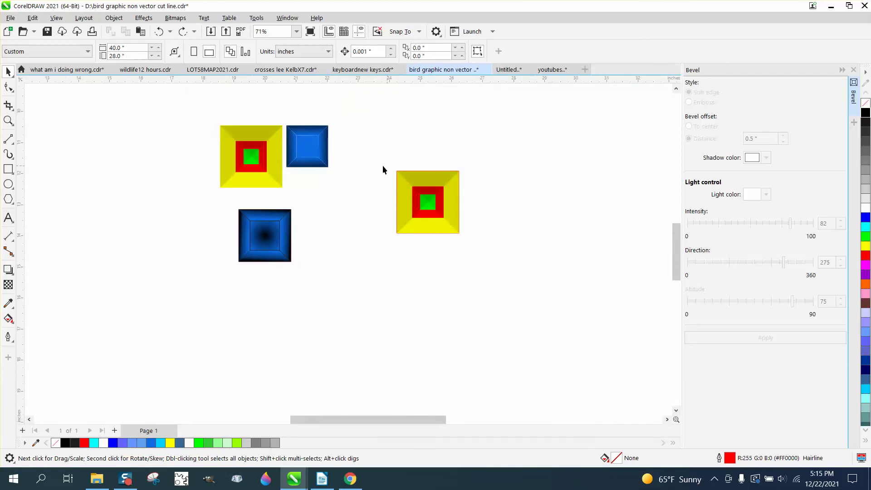
drag(442, 283, 467, 290)
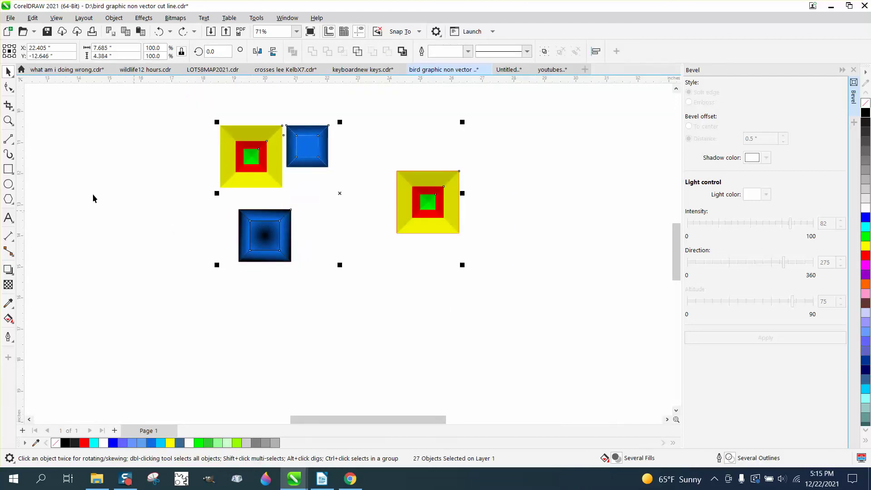
key(z)
drag(230, 205, 339, 258)
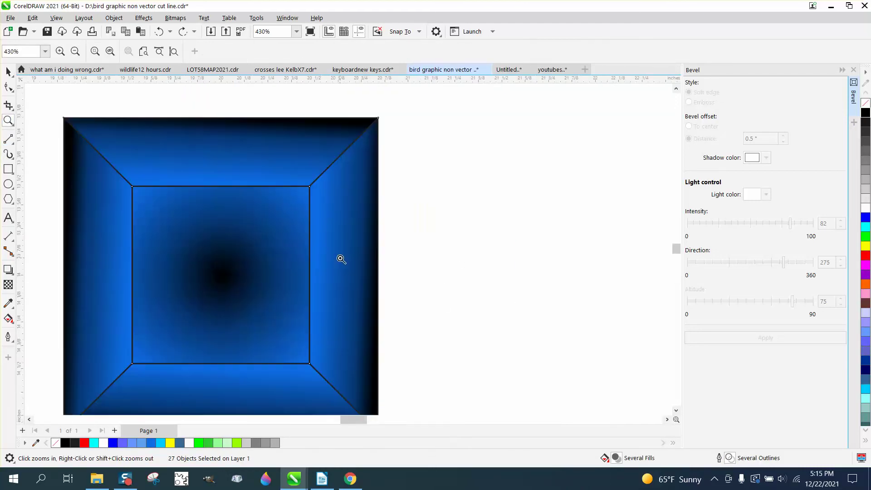